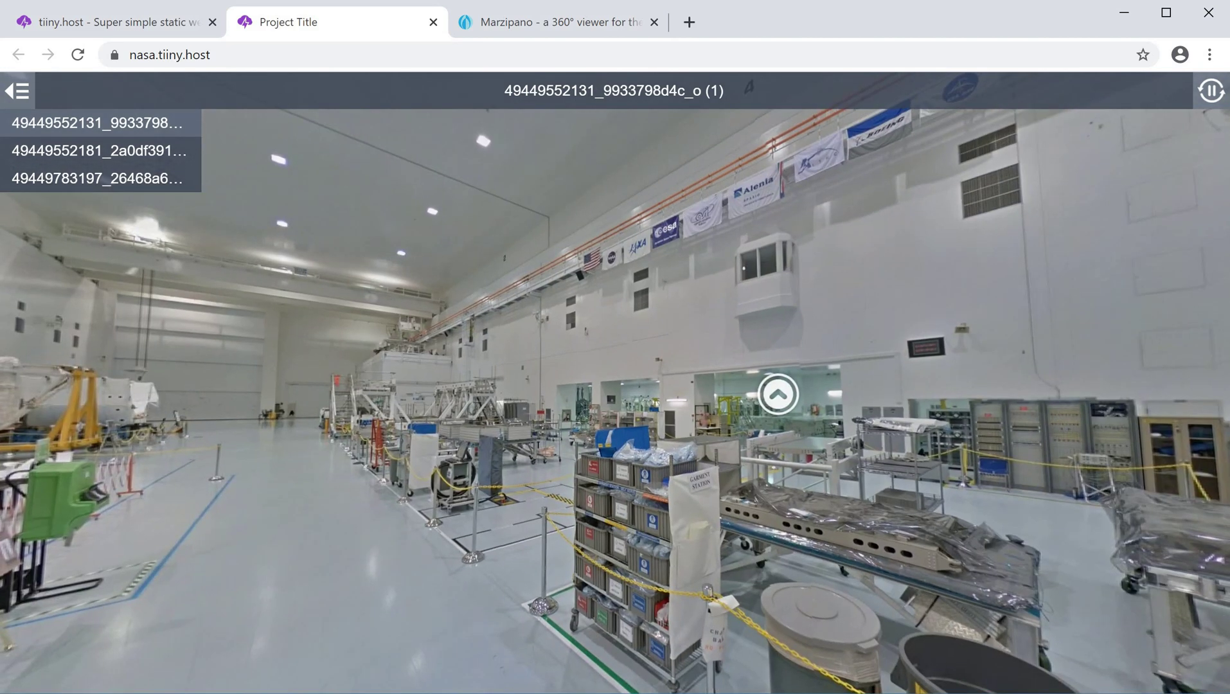
click(778, 393)
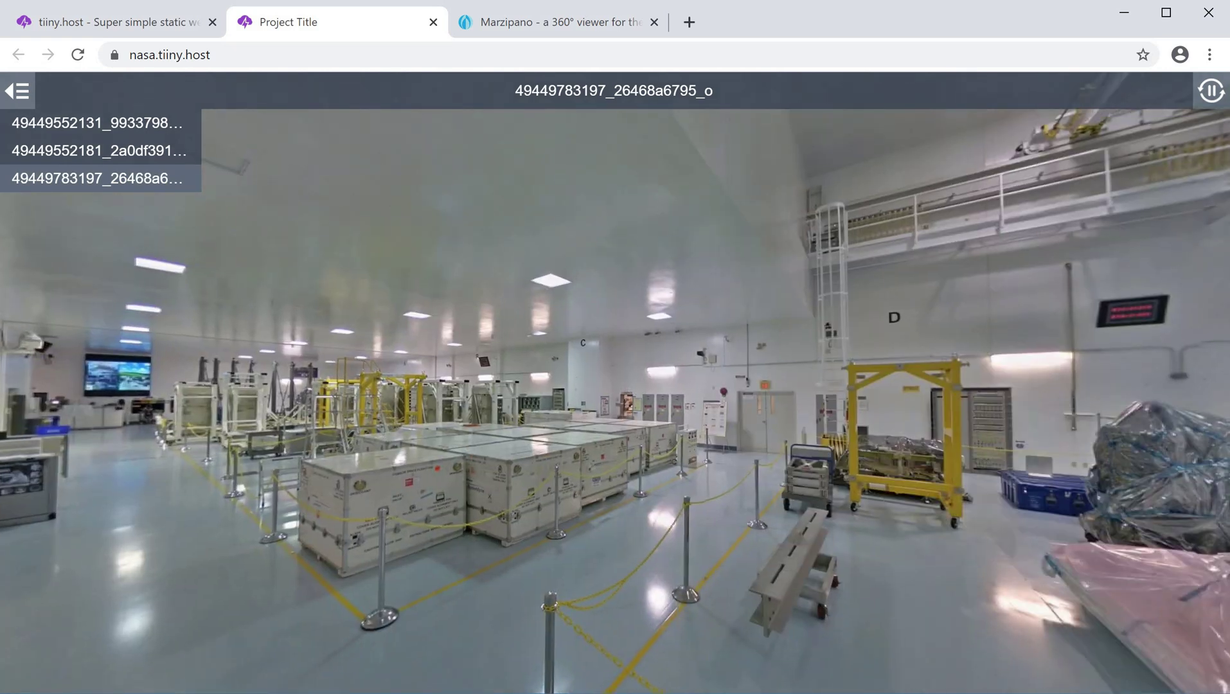
key(ctrl+Tab)
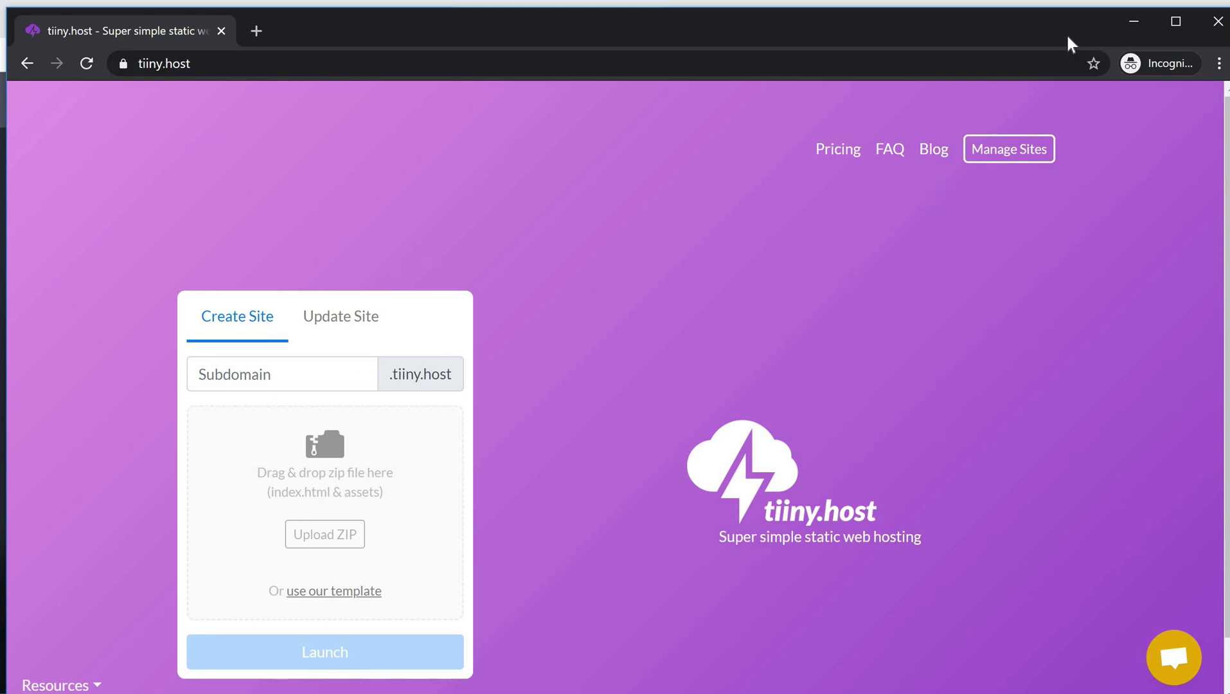
Launch Marzipano Tool from marzipano.net in a new tab and start a new project.
click(1134, 21)
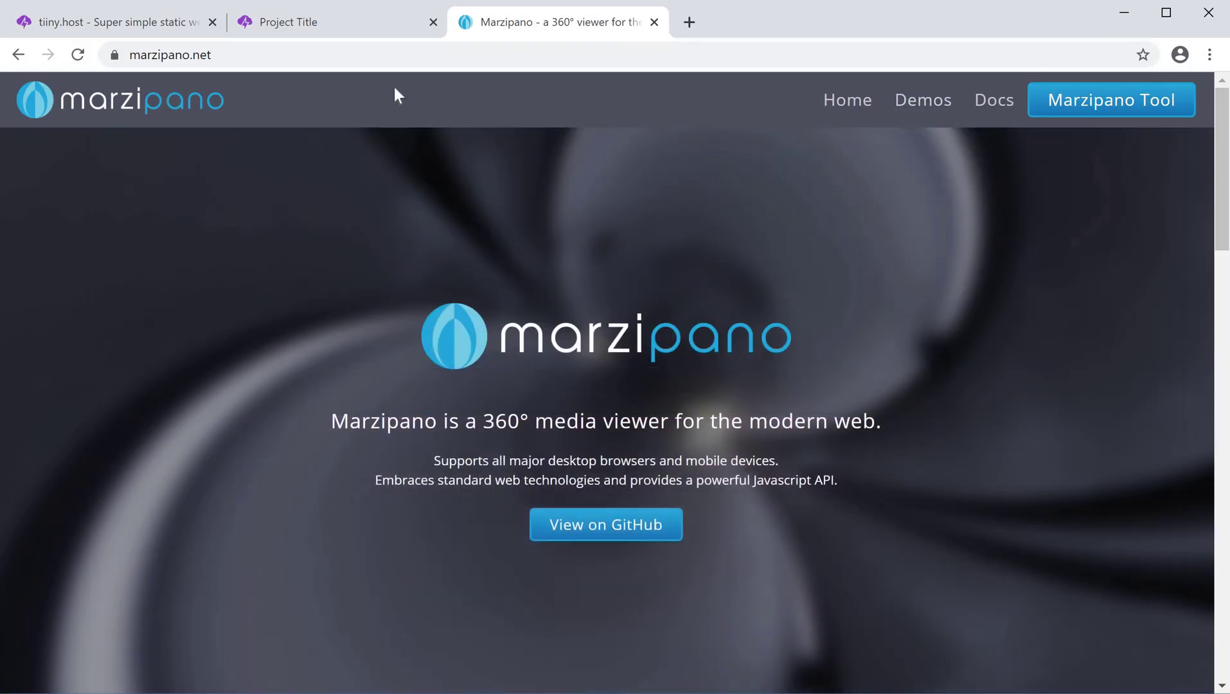
click(1070, 119)
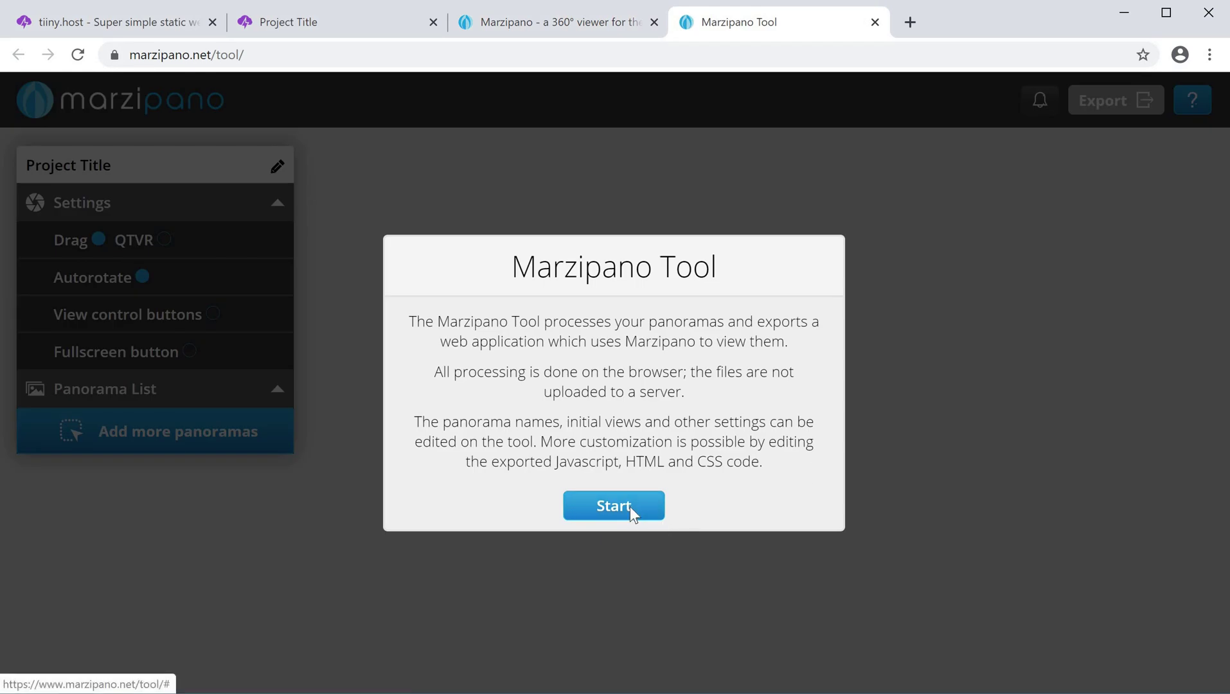
click(629, 507)
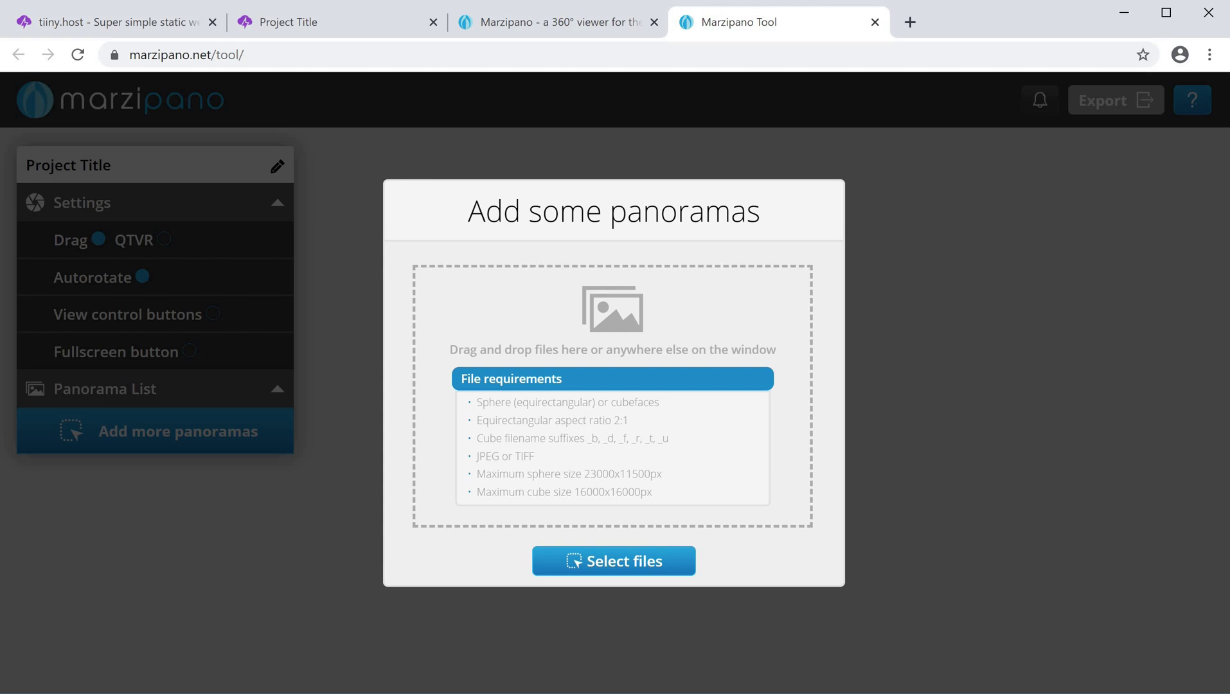
Preview the three panorama JPGs from Downloads\pano in Photos.
click(617, 574)
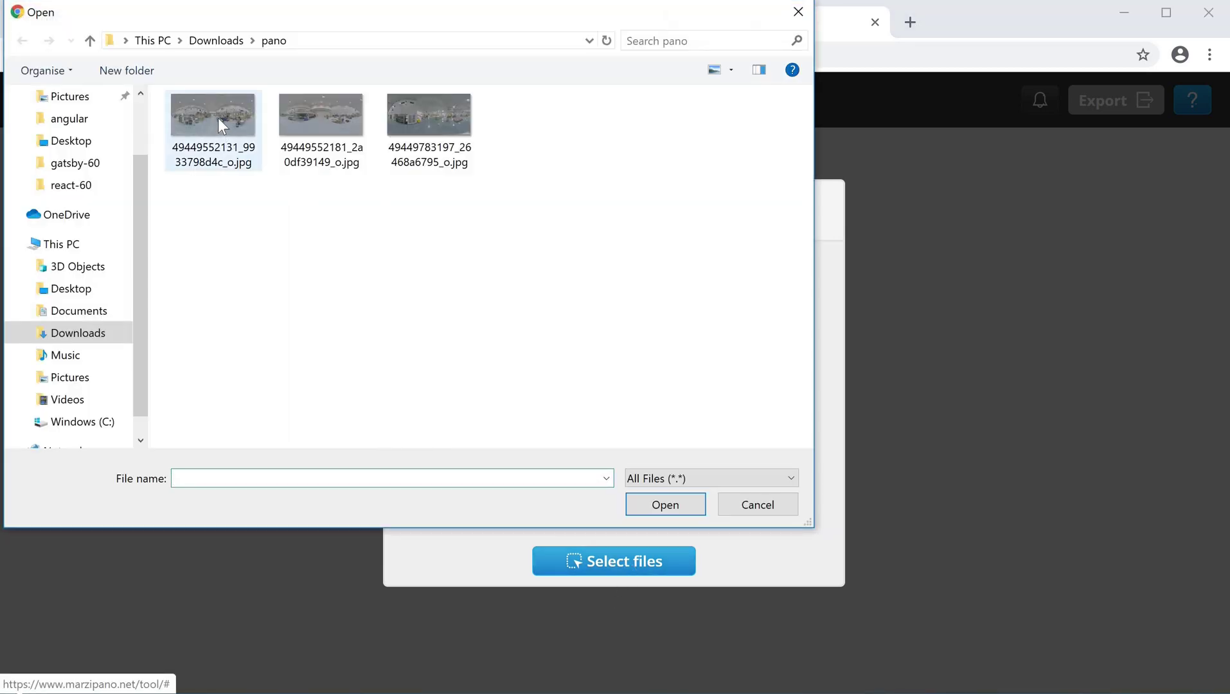
right_click(218, 117)
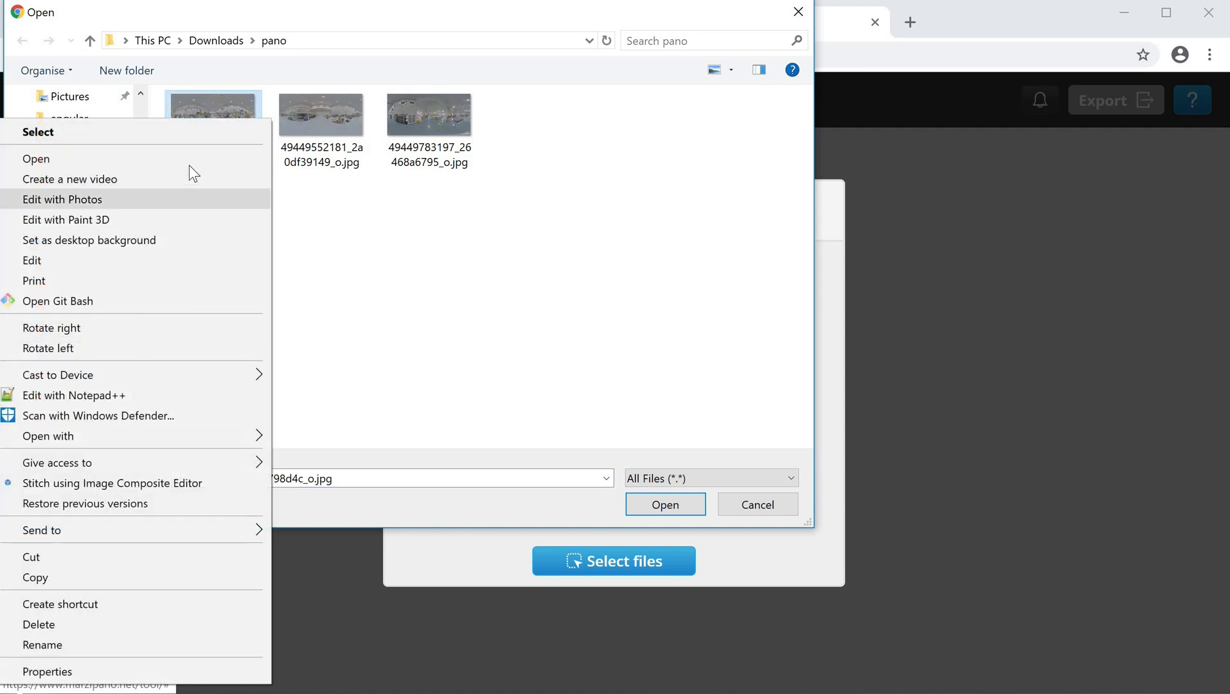
click(191, 162)
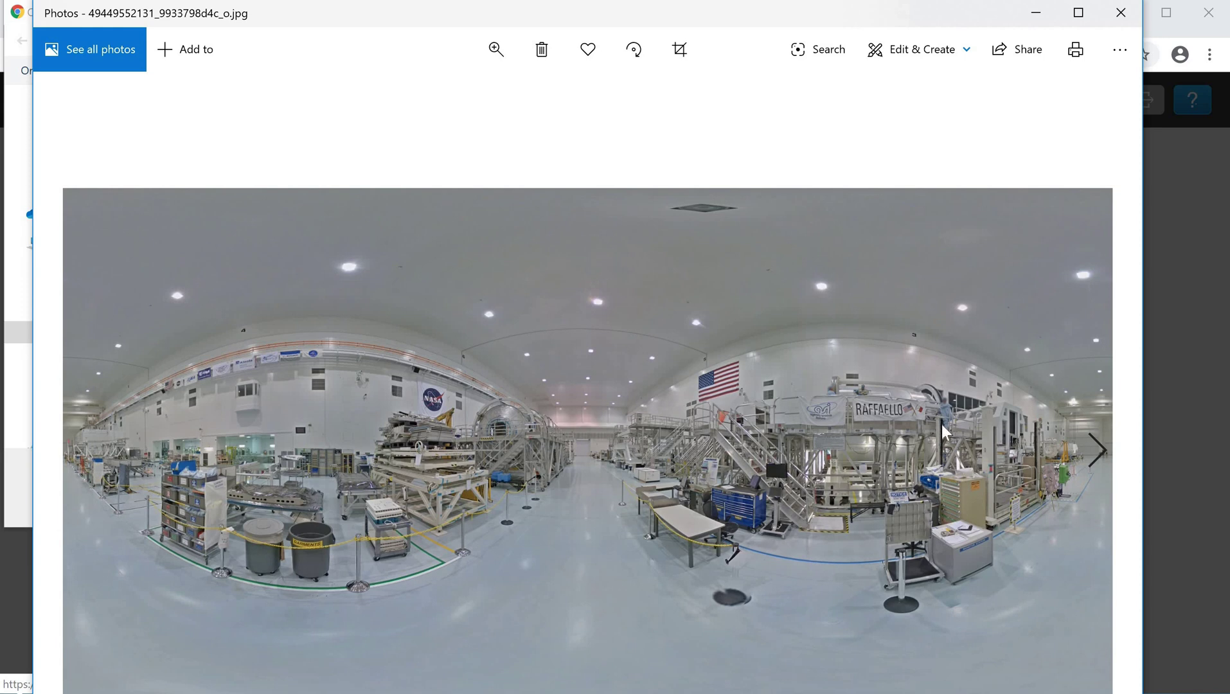
click(1086, 450)
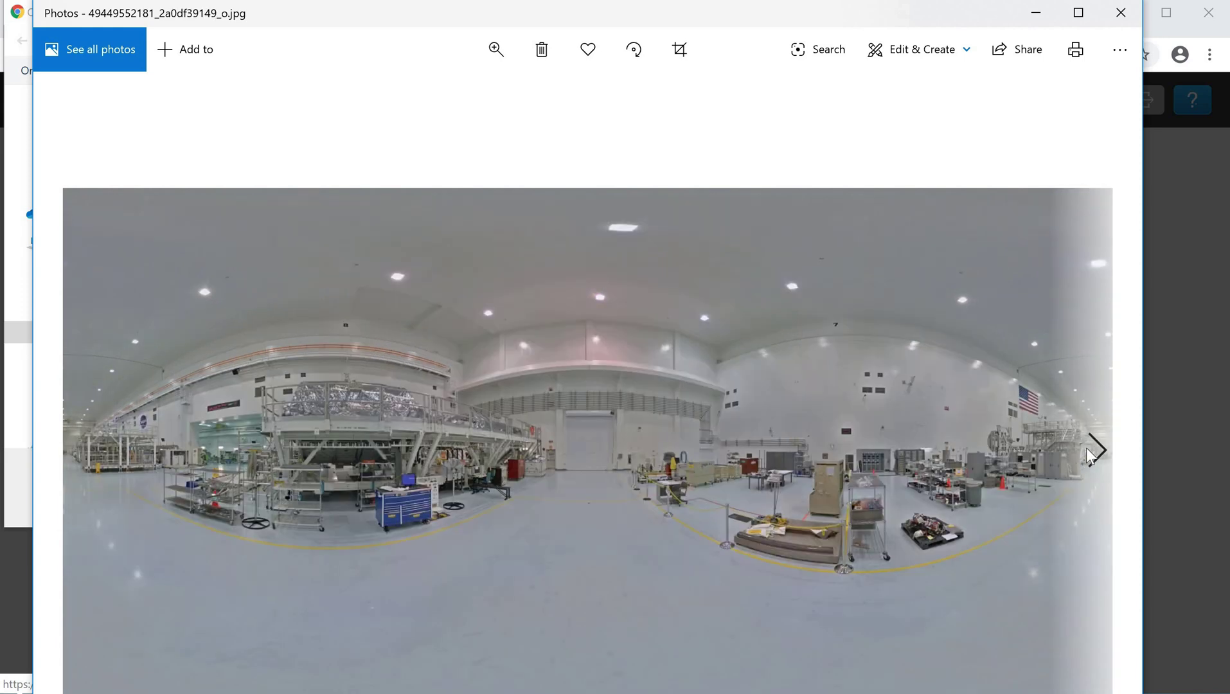
click(1088, 453)
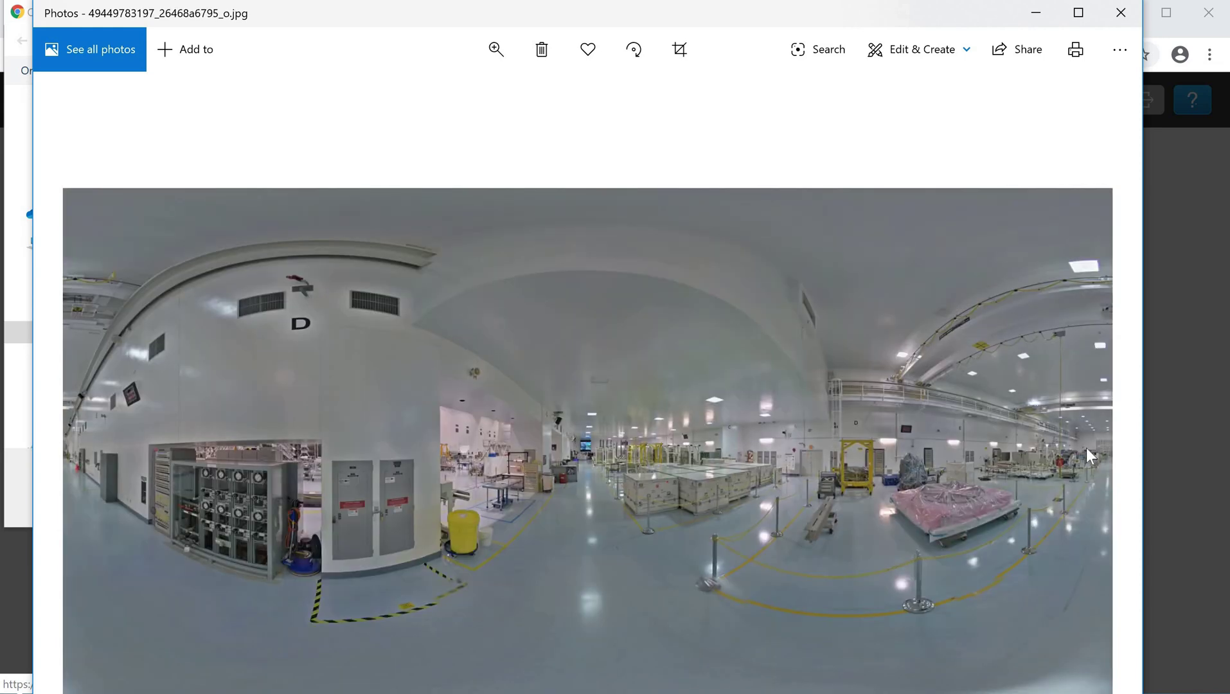
click(1119, 13)
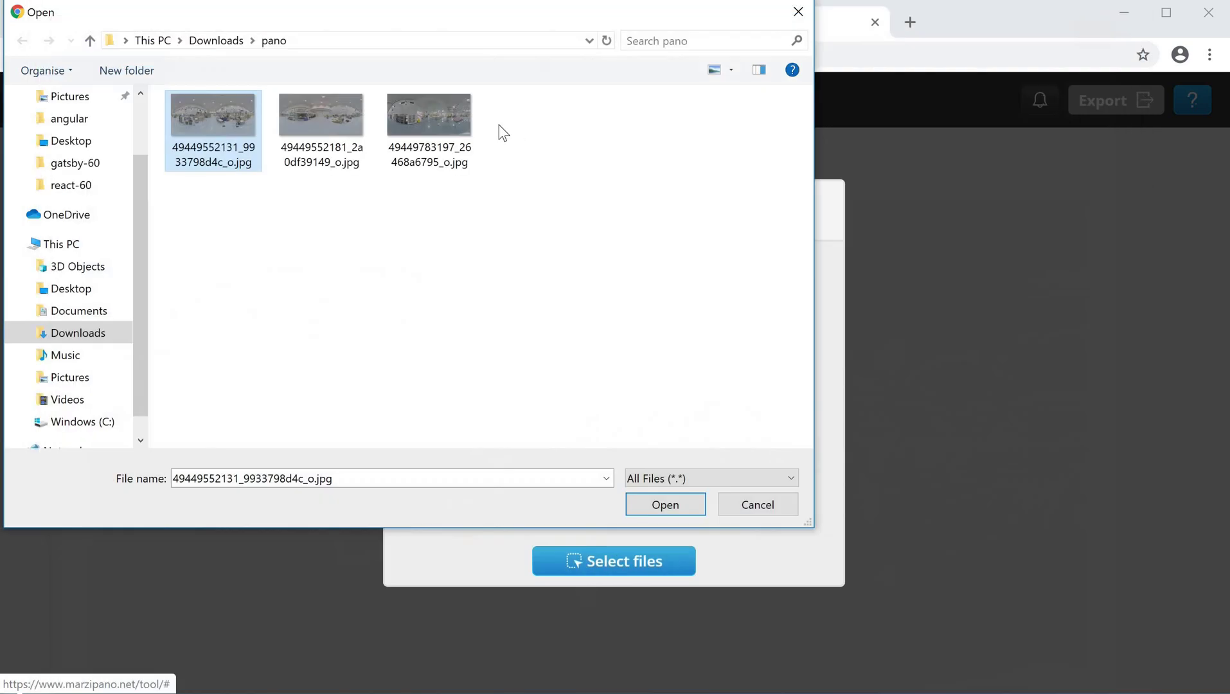
Drag all three panorama JPGs into Marzipano Tool for processing.
click(466, 165)
shift+click(229, 129)
drag(220, 128, 825, 360)
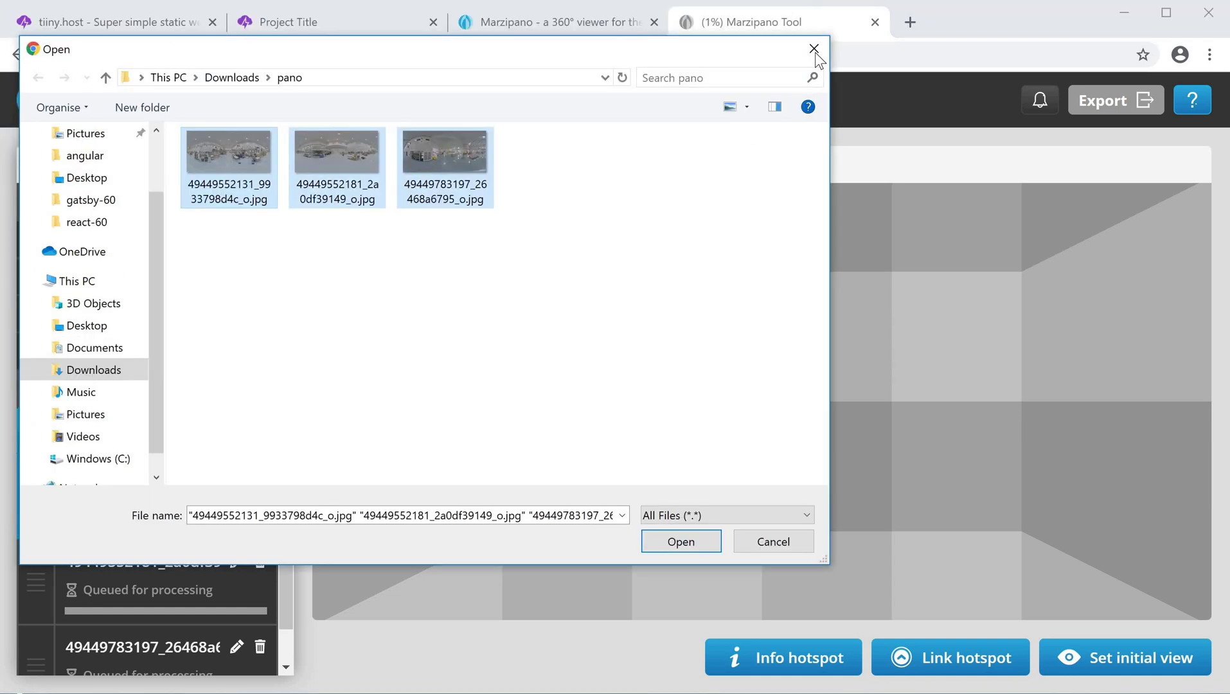
click(812, 46)
Look around the hangar, crates and gantry panoramas, then aim the NASA hall view down the hall.
scroll(135, 514, down, 1)
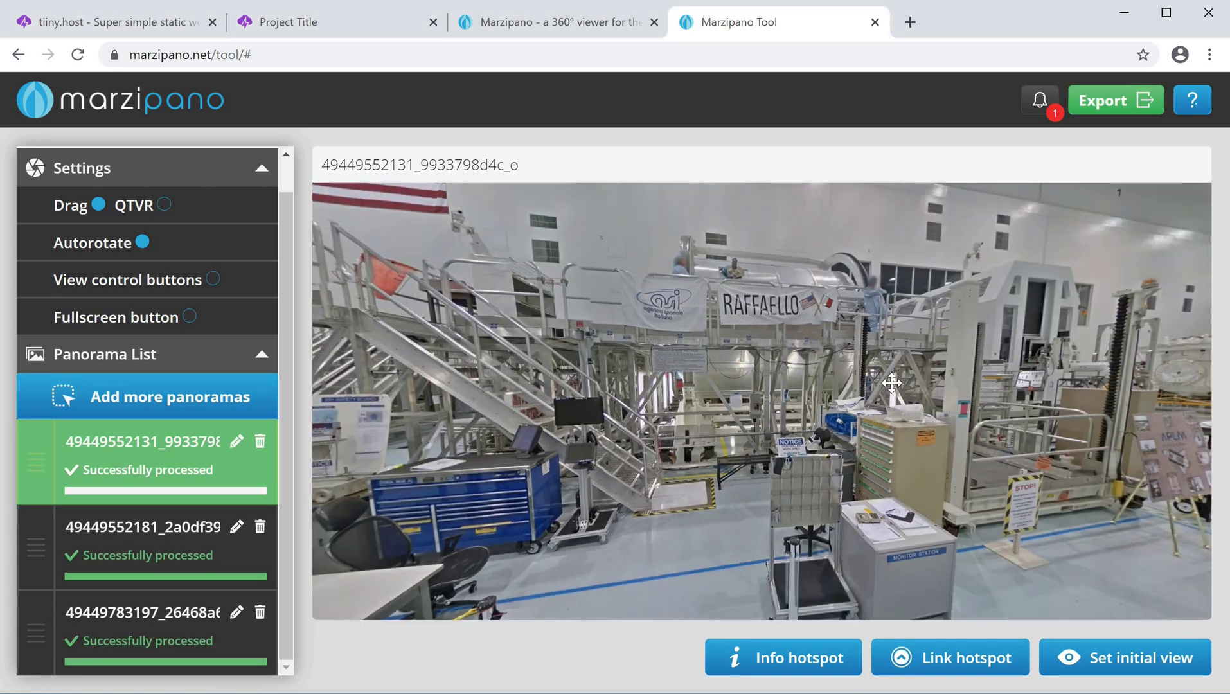
drag(583, 376, 334, 386)
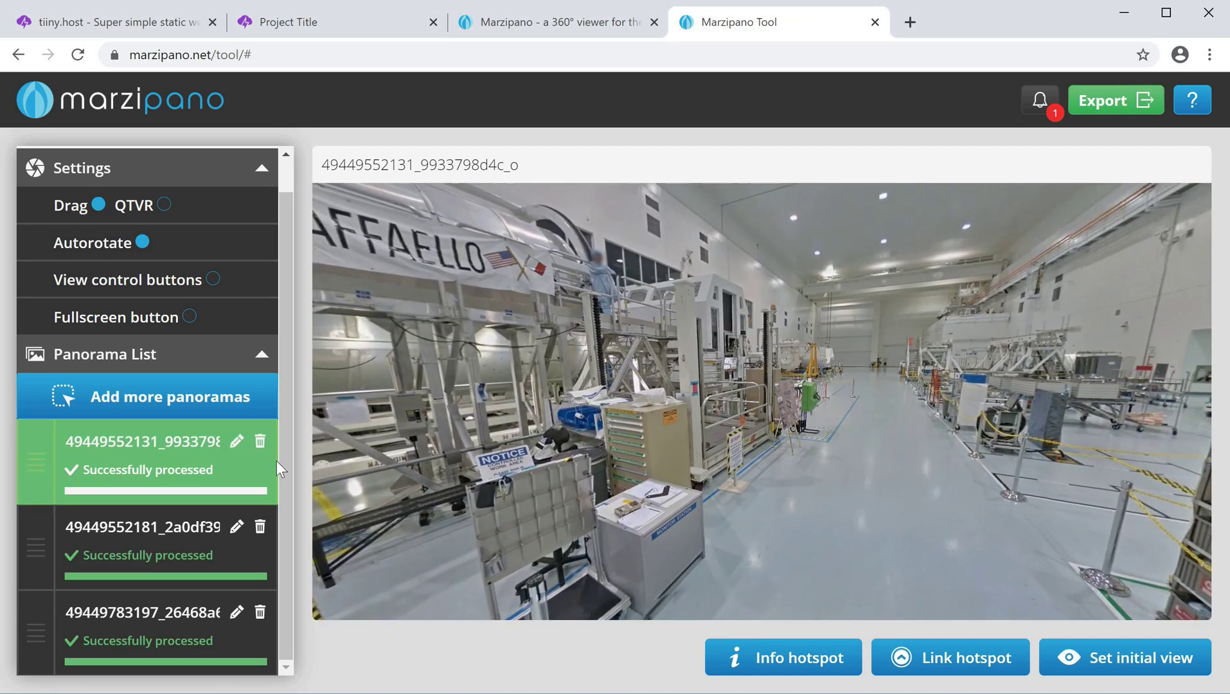
click(214, 521)
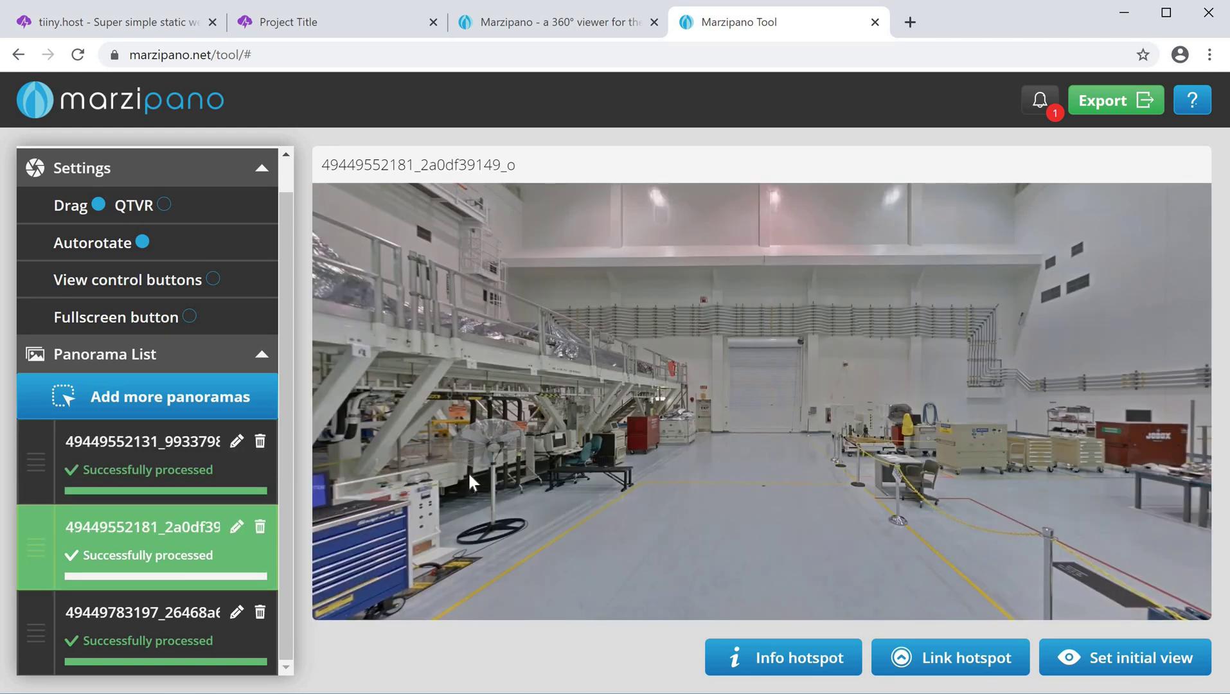
drag(471, 482, 202, 496)
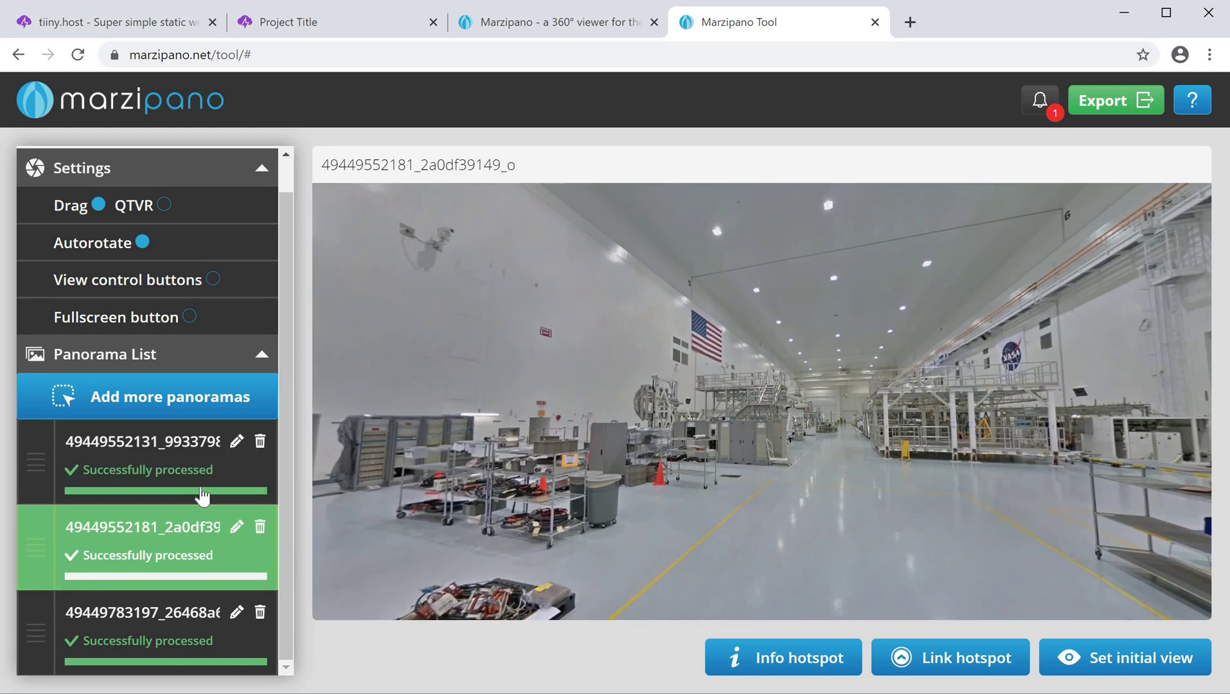
click(167, 616)
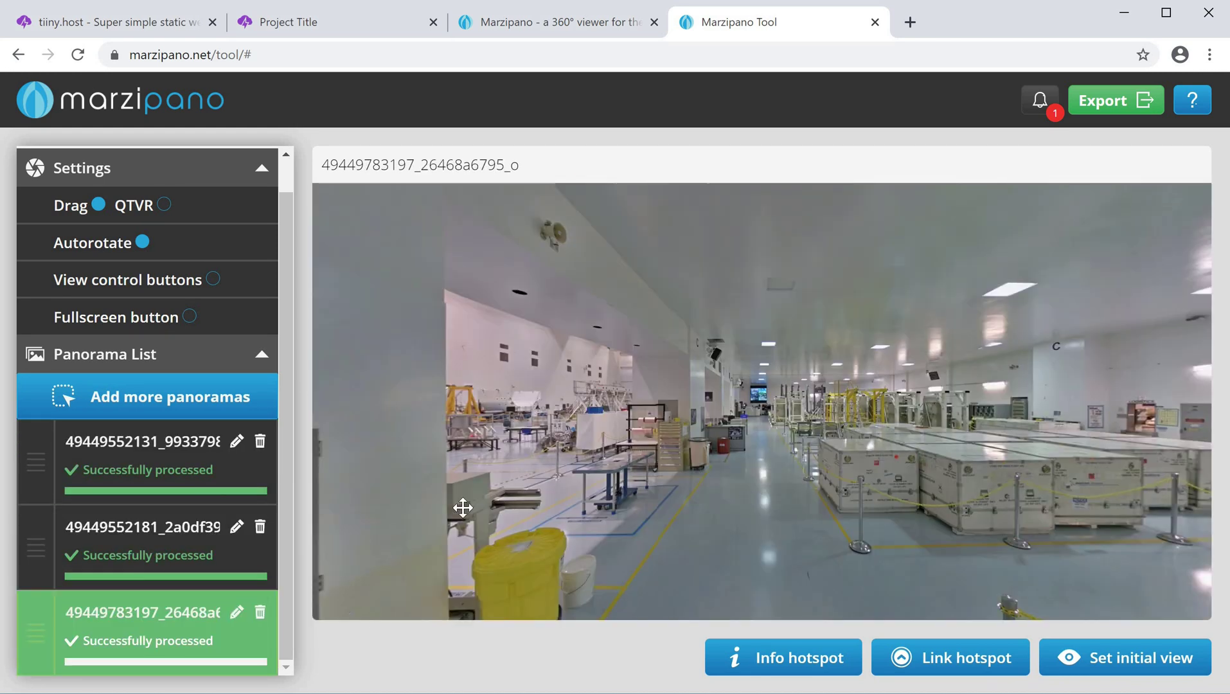
drag(463, 508, 421, 504)
drag(794, 530, 758, 524)
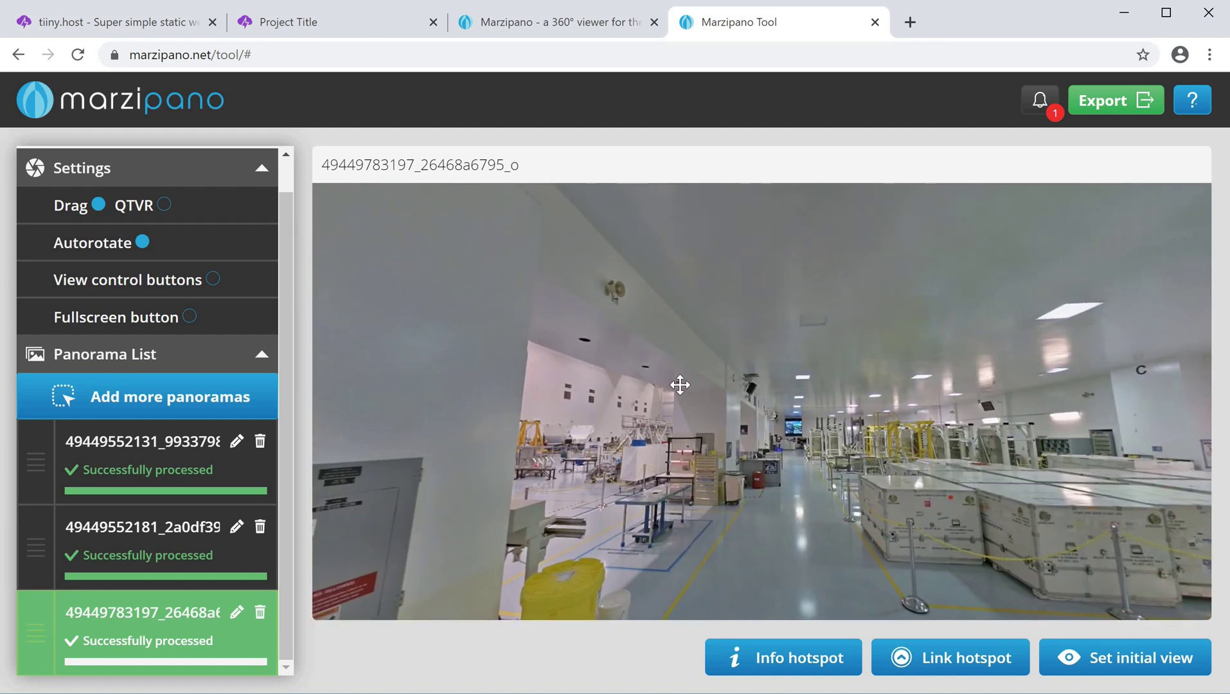
drag(680, 384, 682, 391)
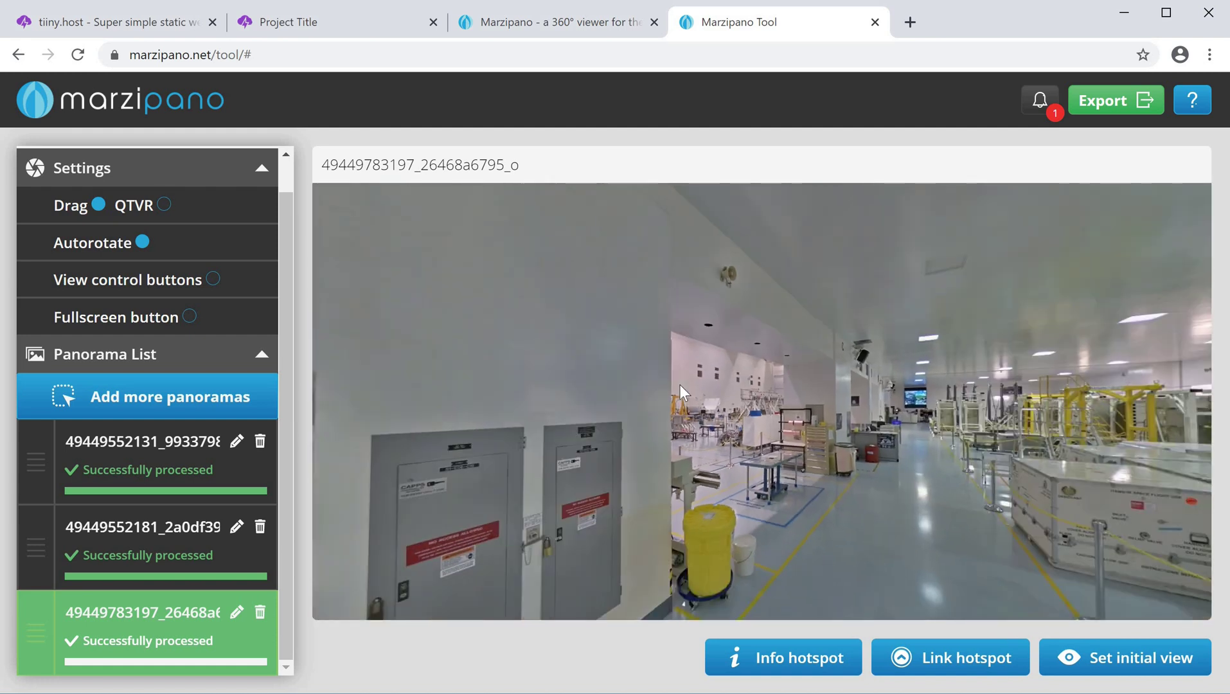
click(130, 448)
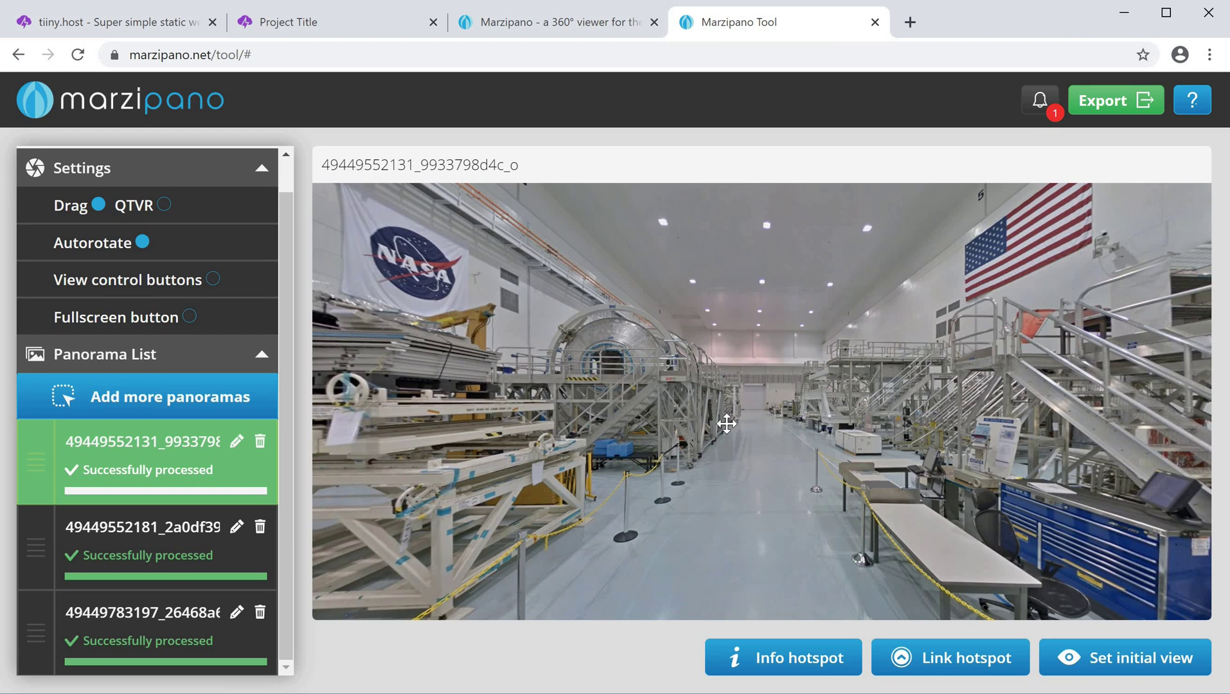
drag(726, 423, 671, 466)
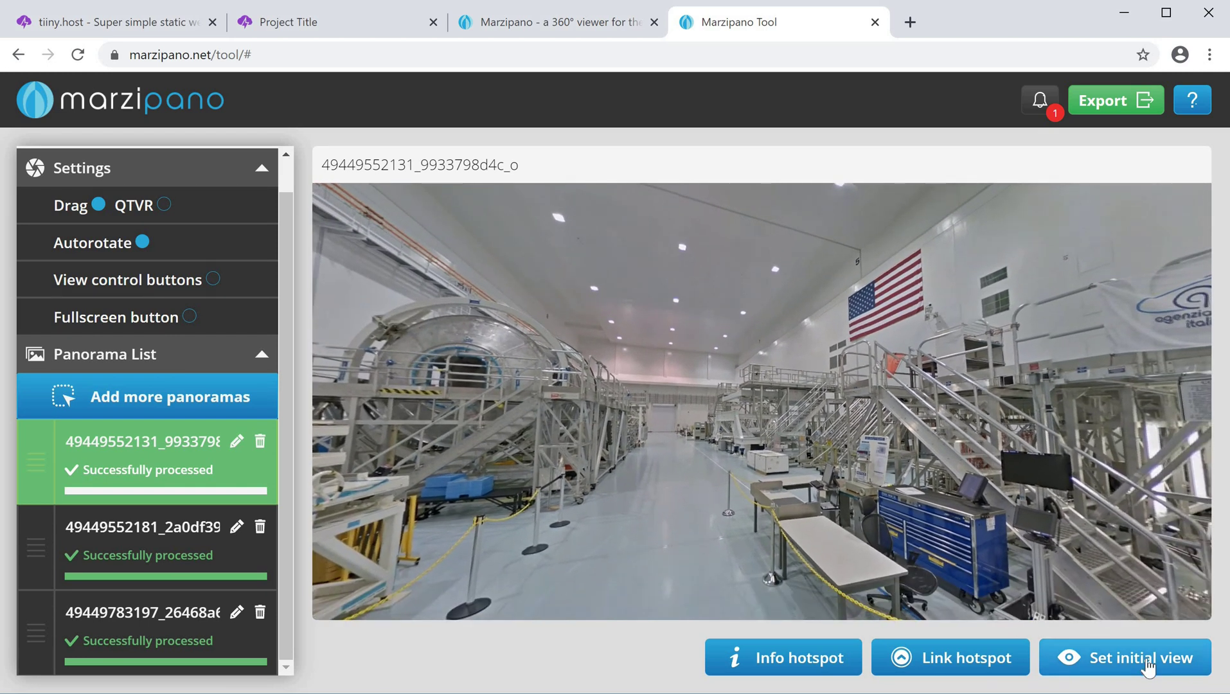
Save the hall view toward the US flag and RAFFAELLO module as the initial view.
click(1148, 666)
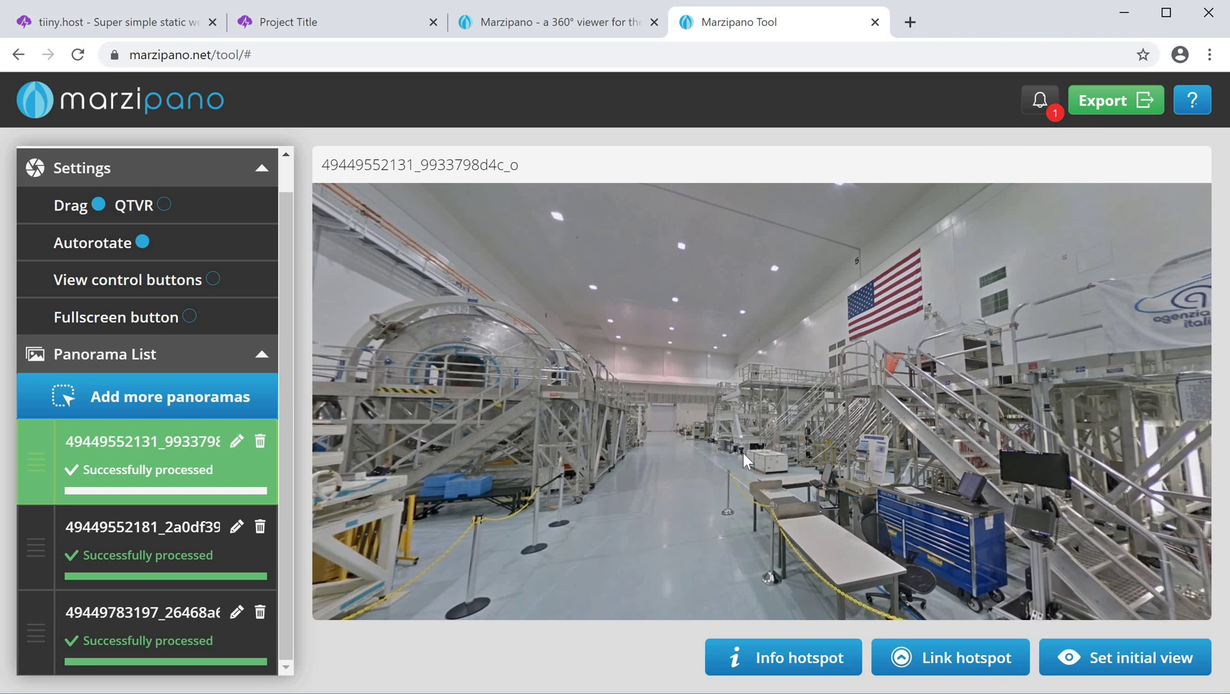
drag(458, 401, 420, 381)
drag(834, 414, 980, 401)
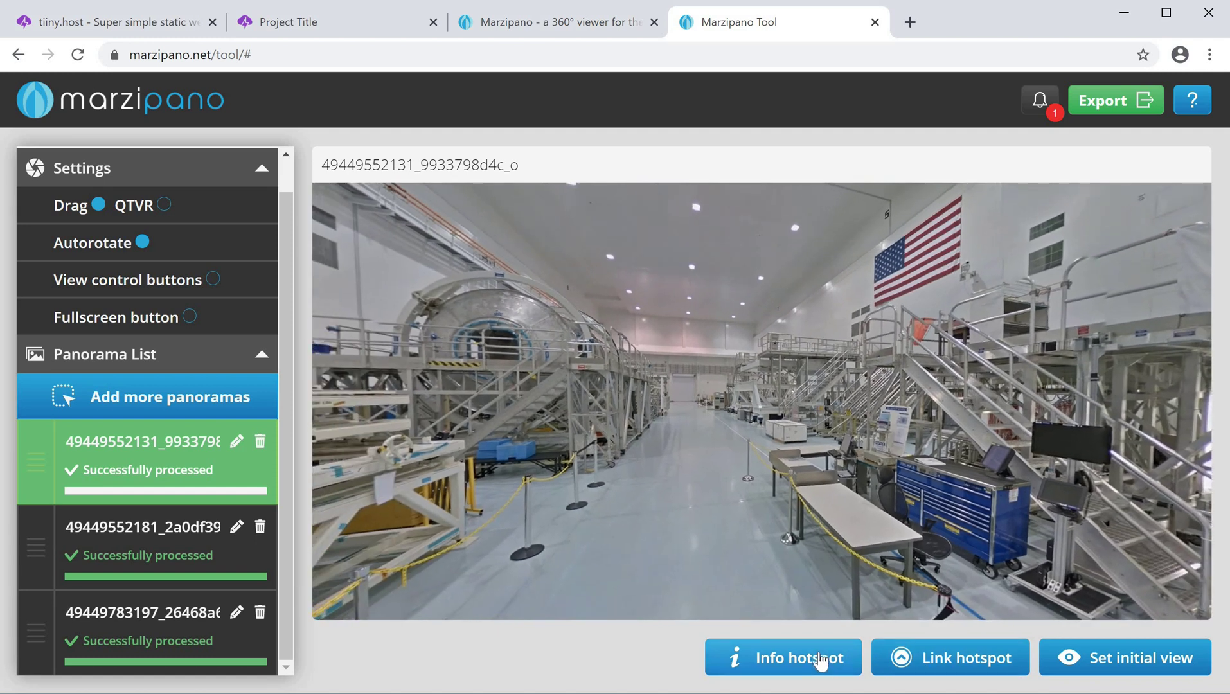
click(900, 658)
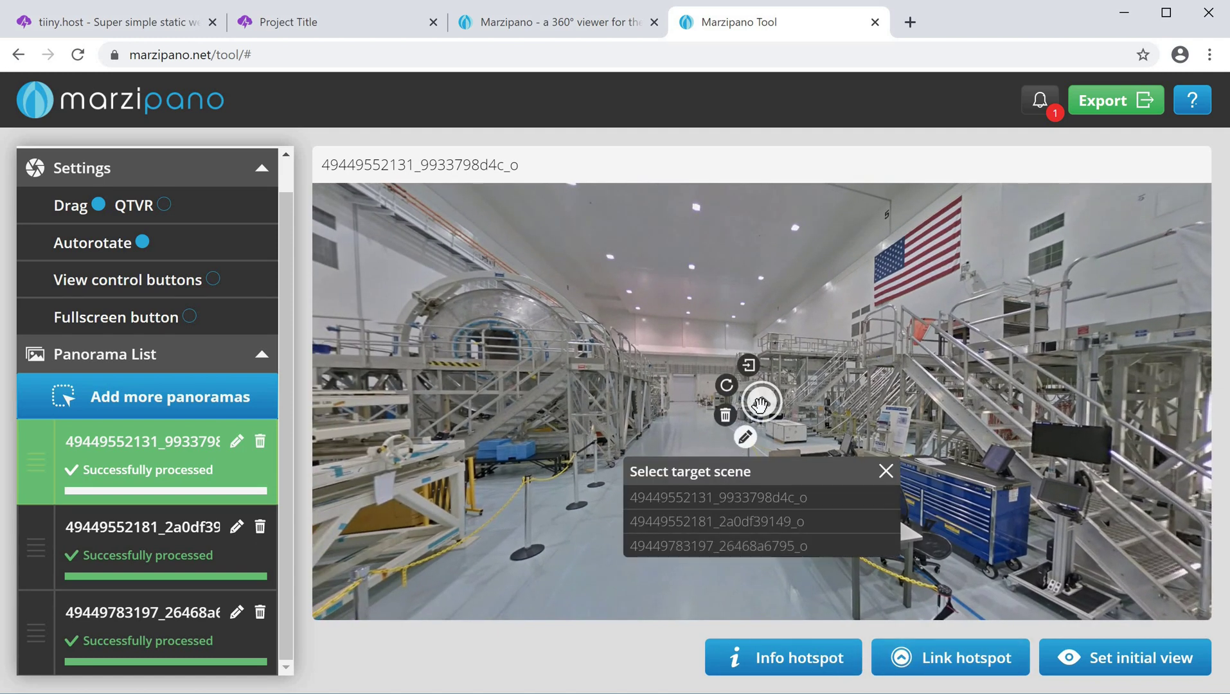
drag(761, 404, 686, 389)
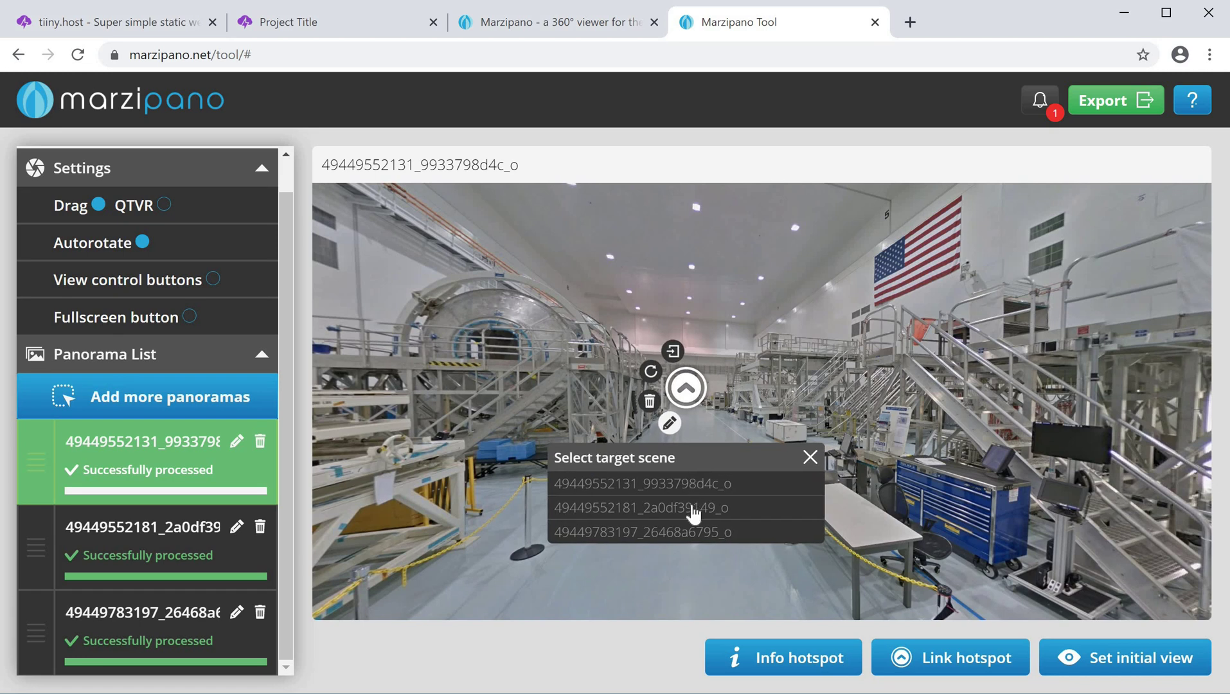
click(693, 509)
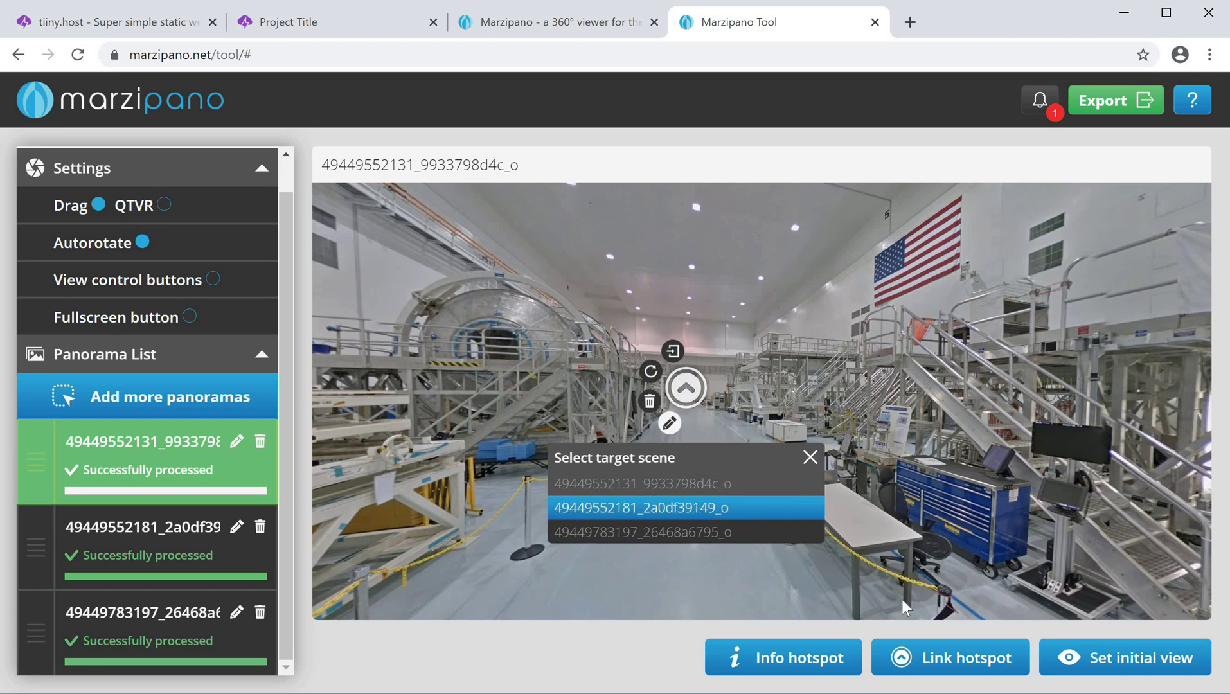
click(810, 458)
drag(430, 440, 633, 442)
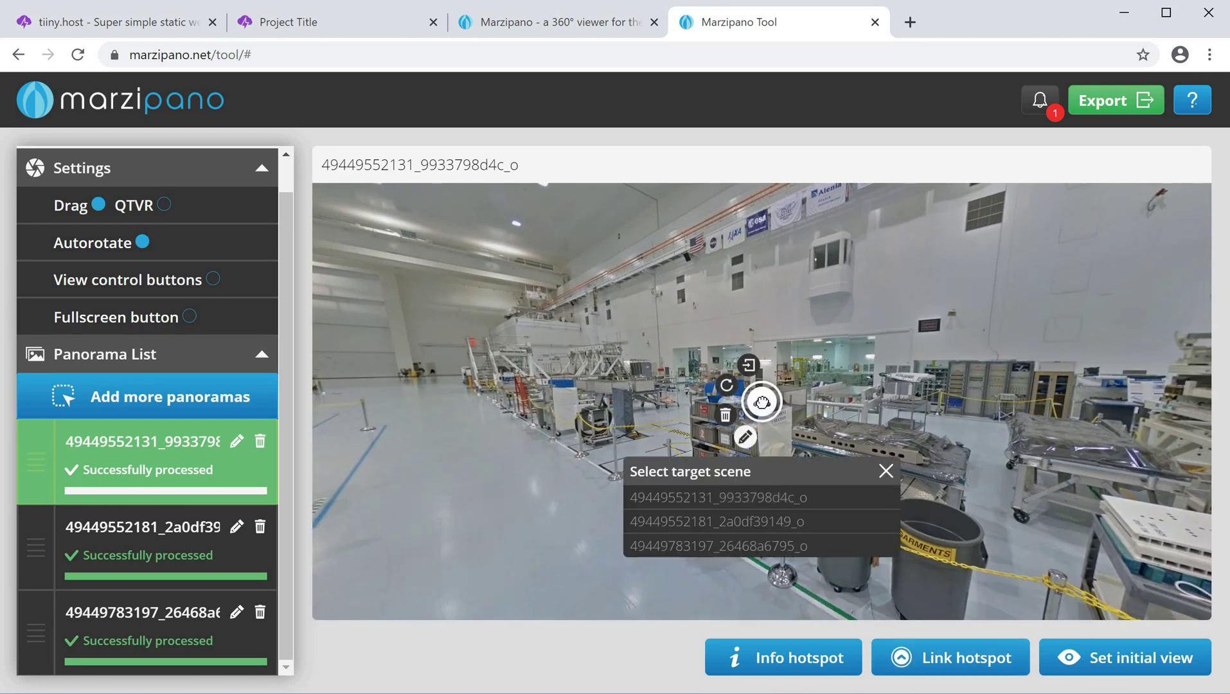
drag(818, 367, 818, 363)
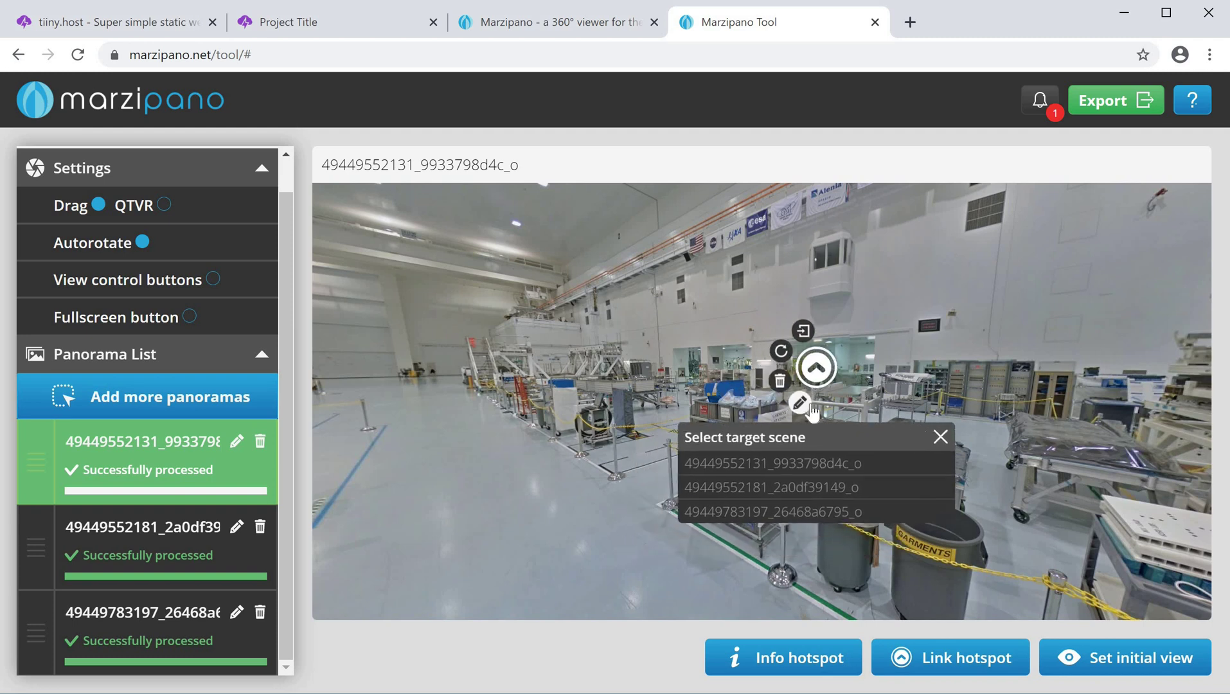
click(800, 506)
click(943, 433)
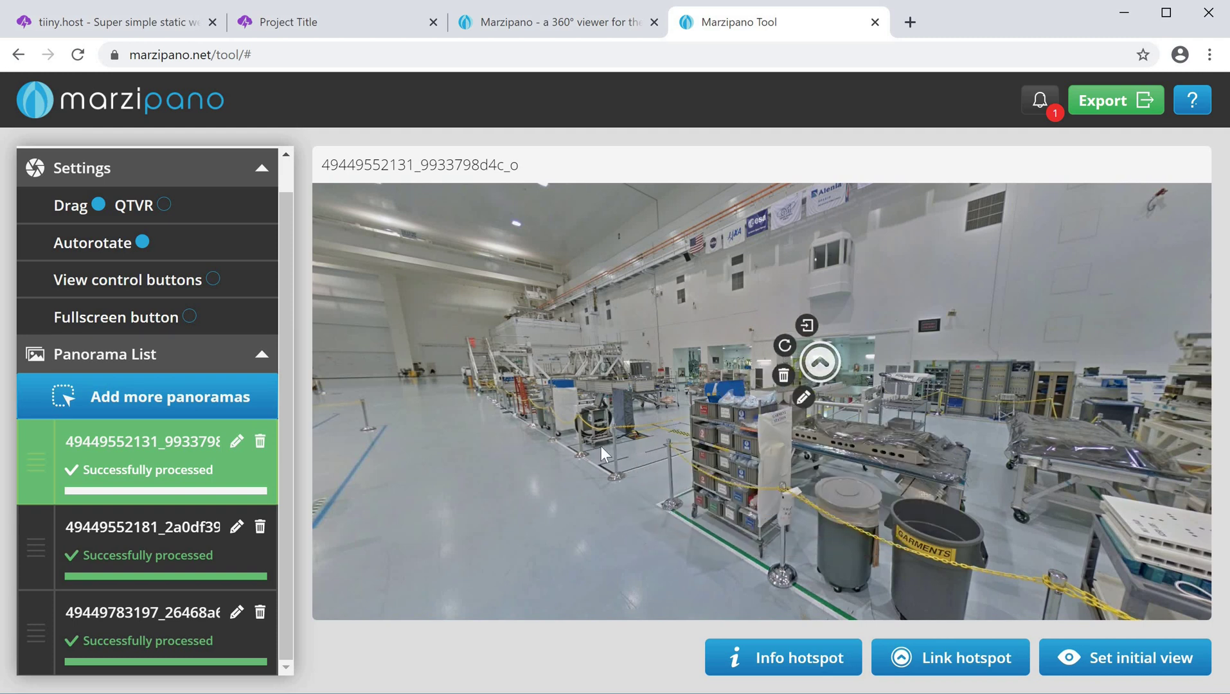
click(165, 537)
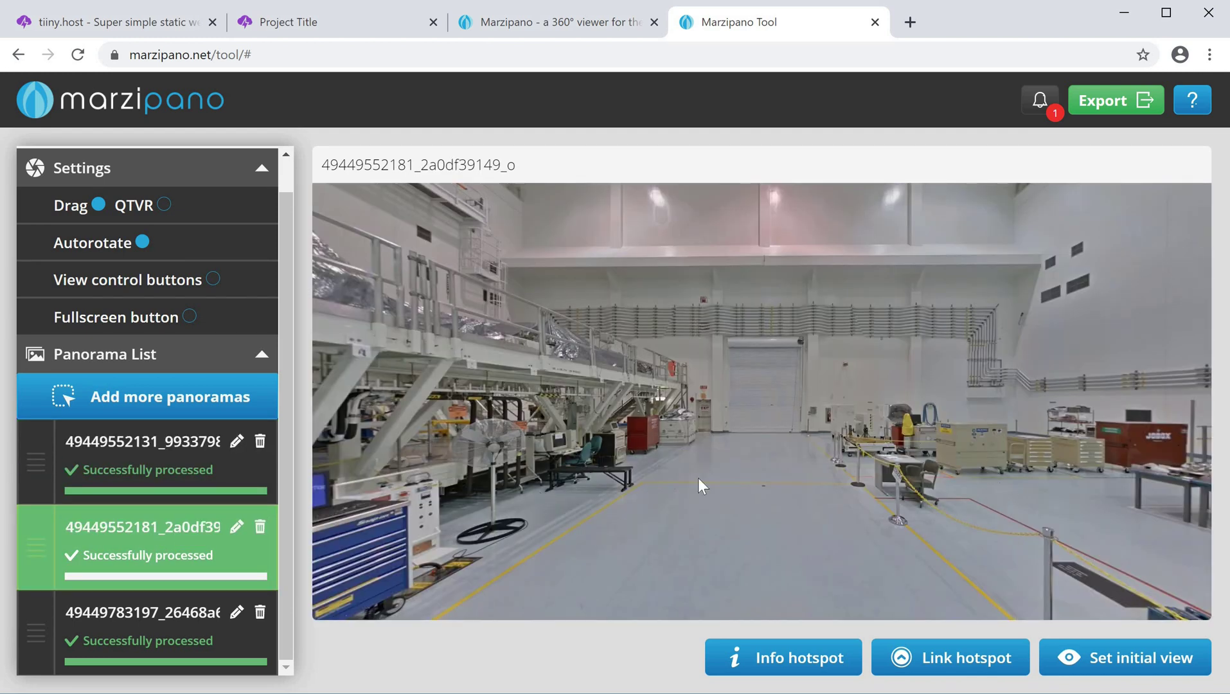
drag(698, 478, 663, 396)
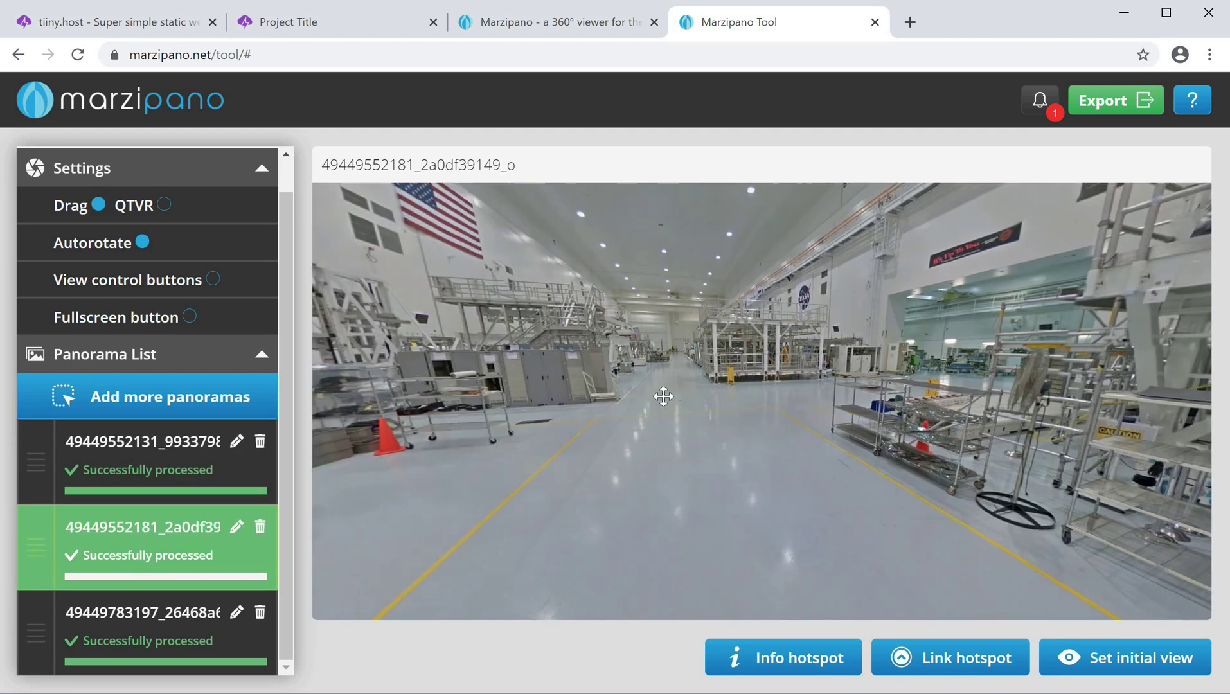
click(906, 659)
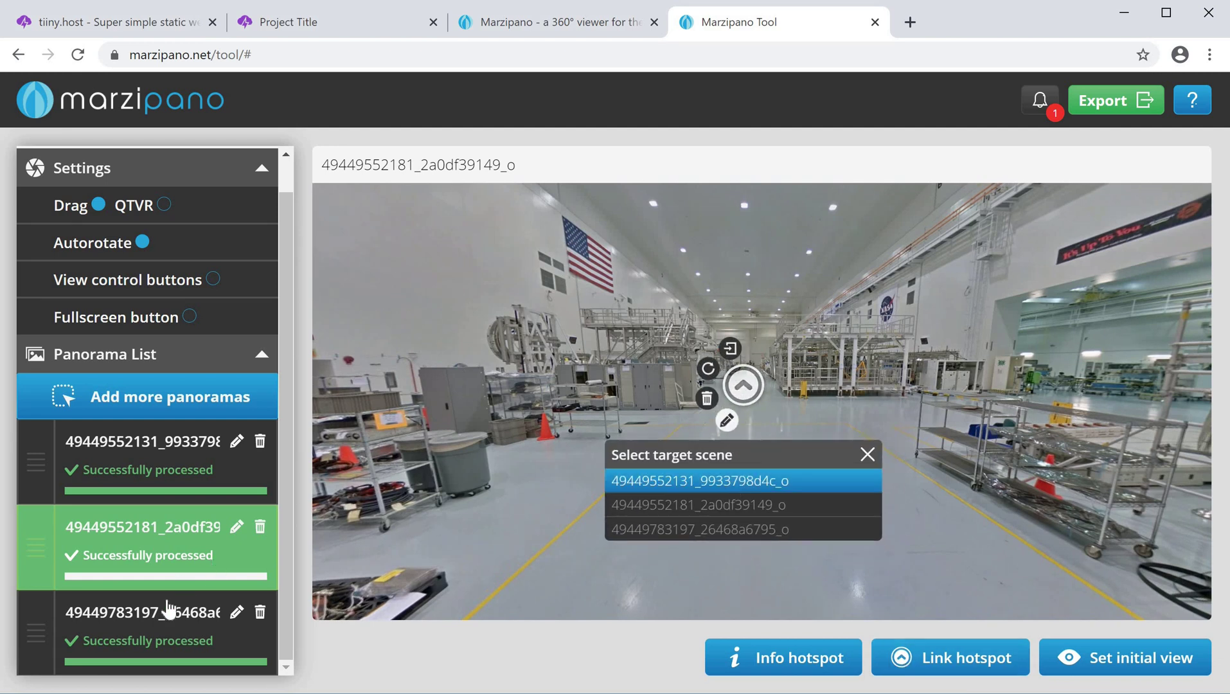
click(165, 616)
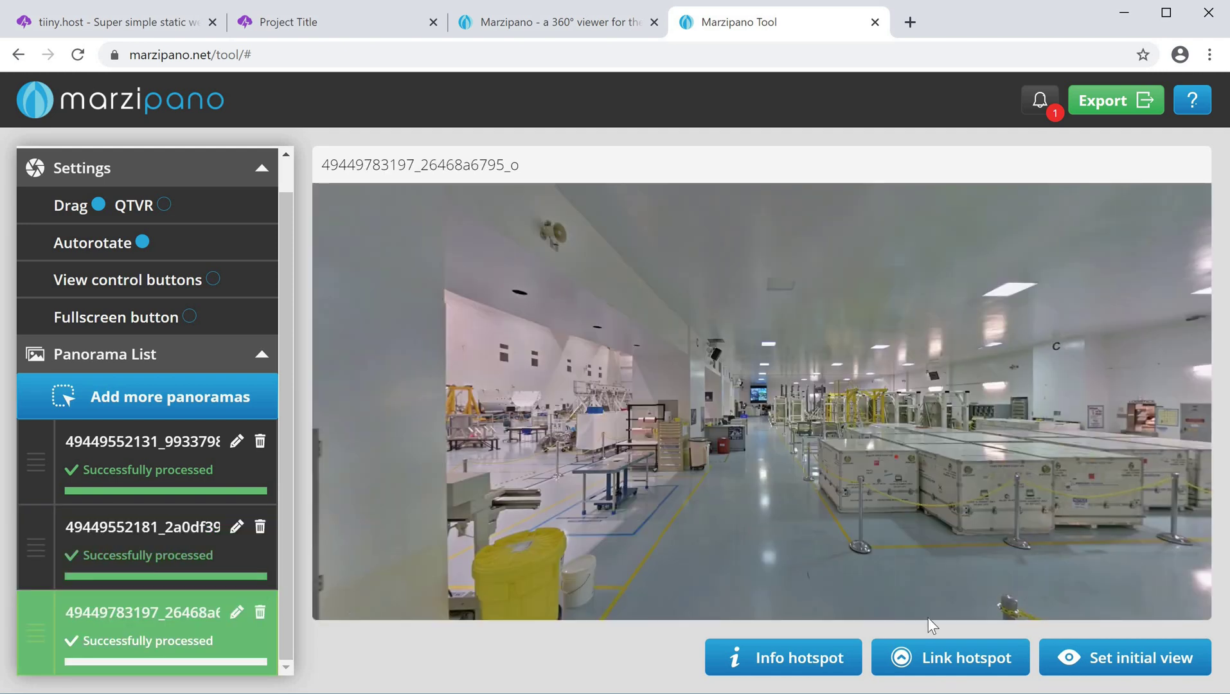
click(898, 667)
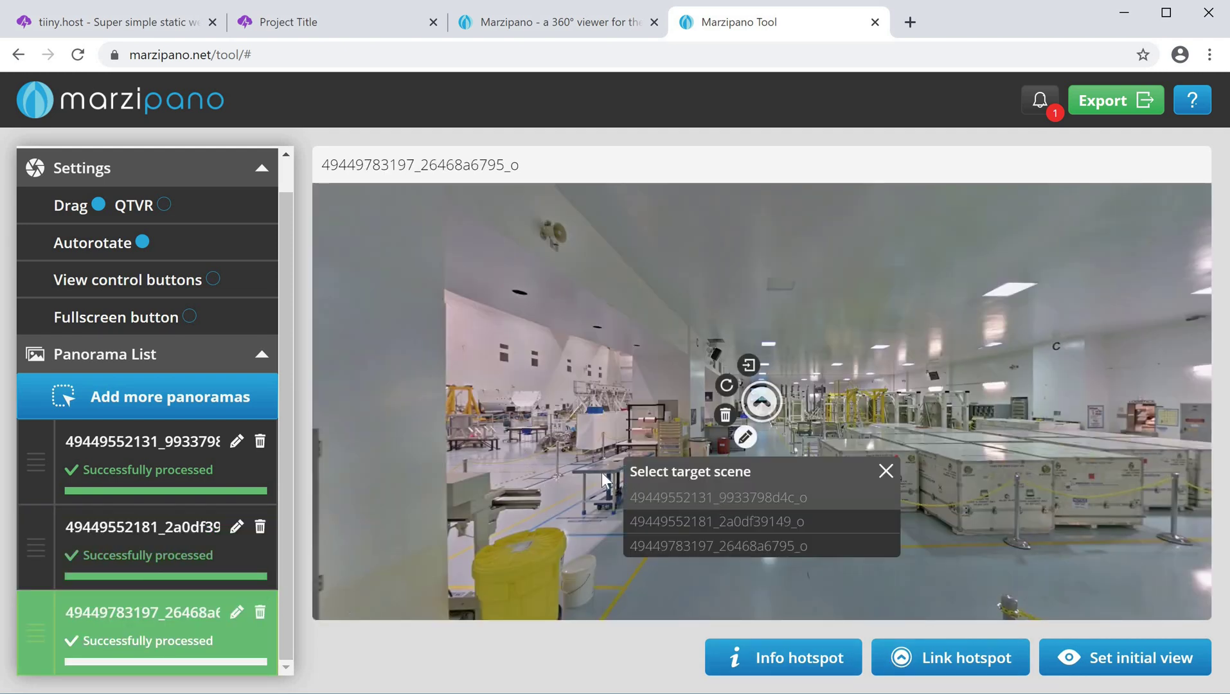
click(688, 496)
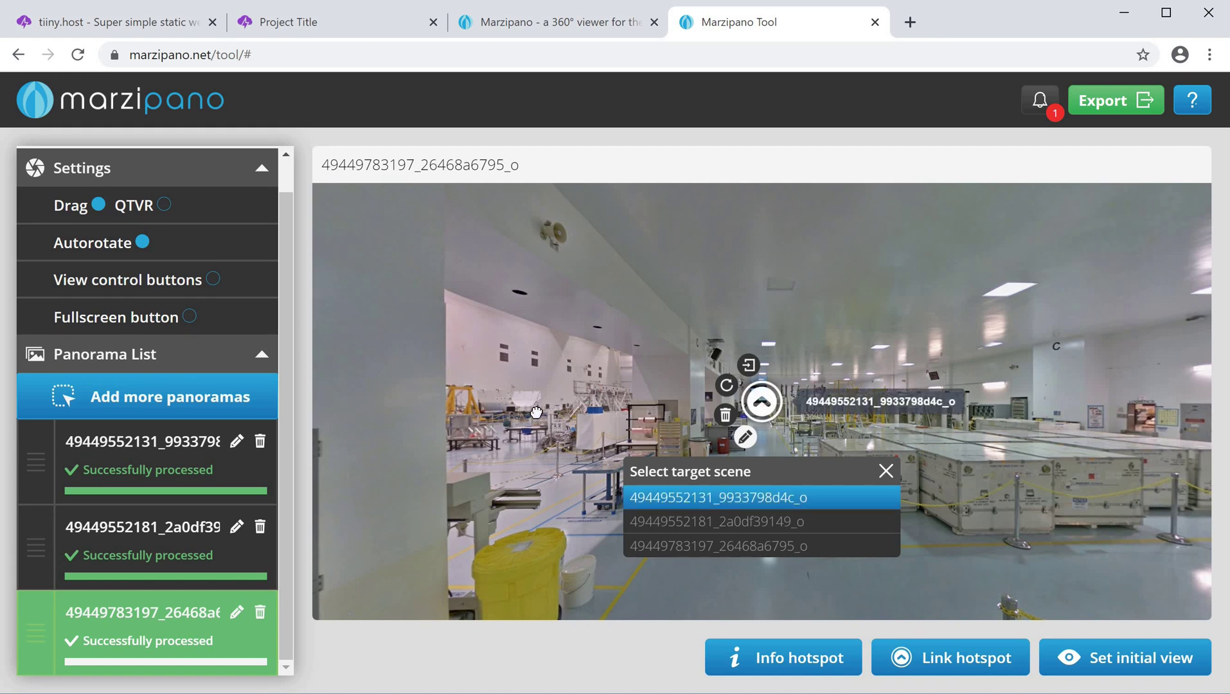
drag(761, 401, 538, 412)
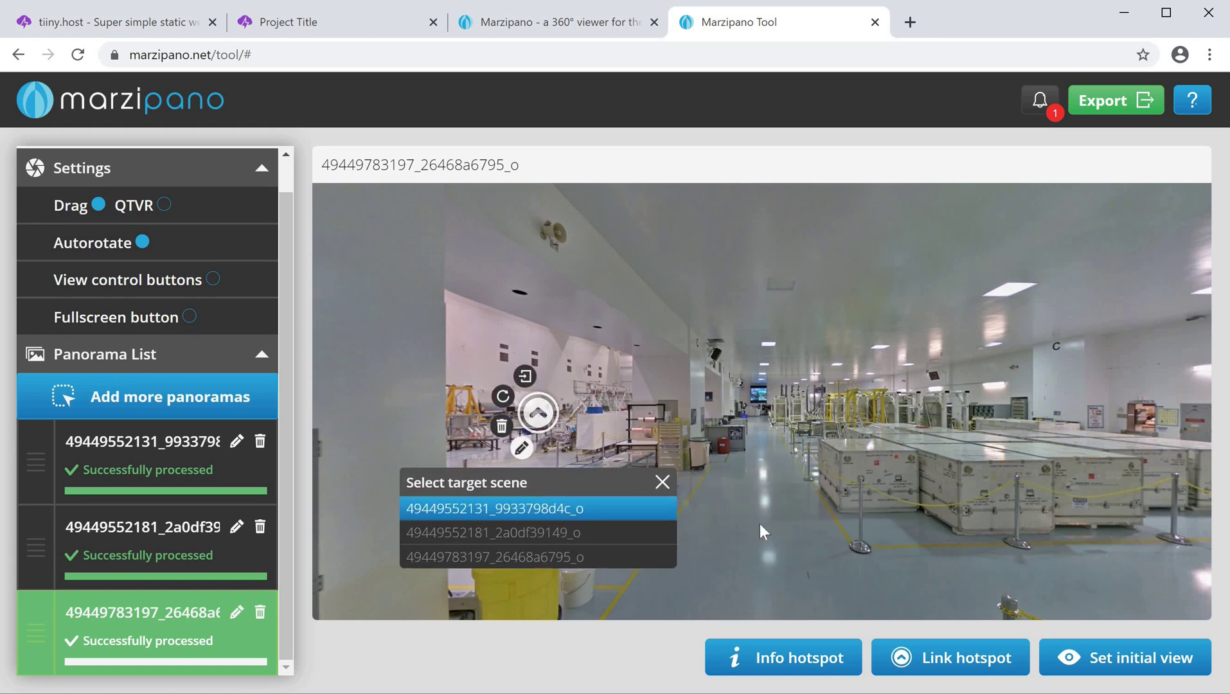
click(662, 482)
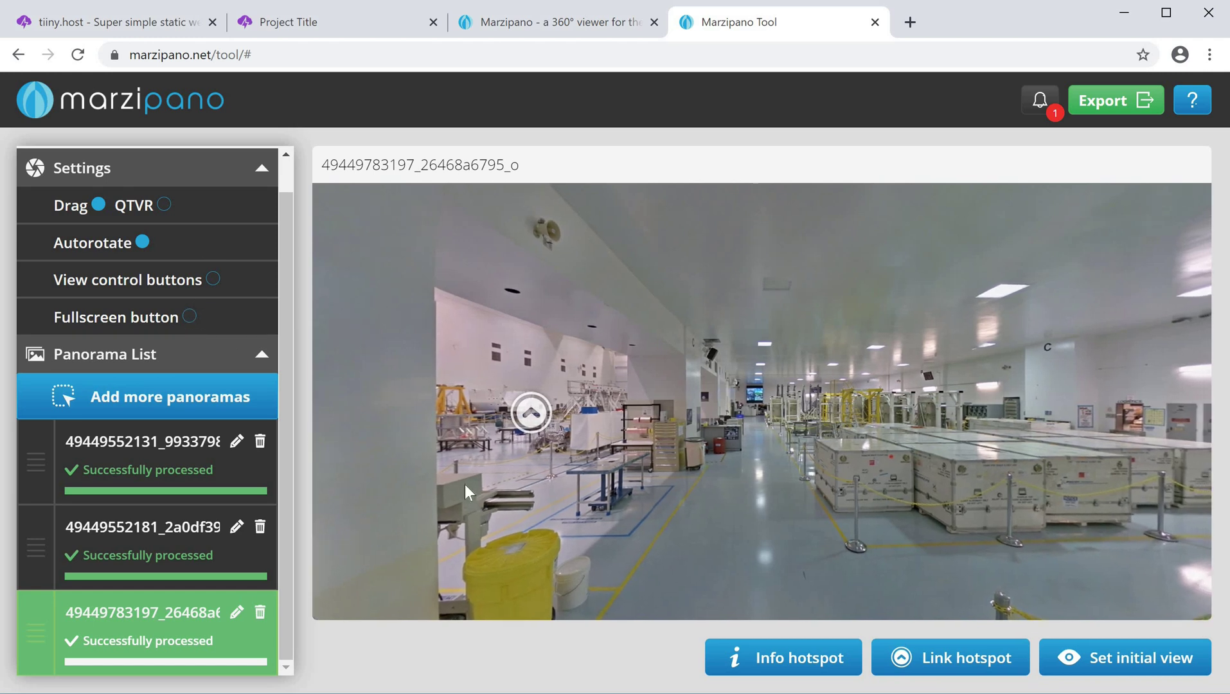
click(142, 453)
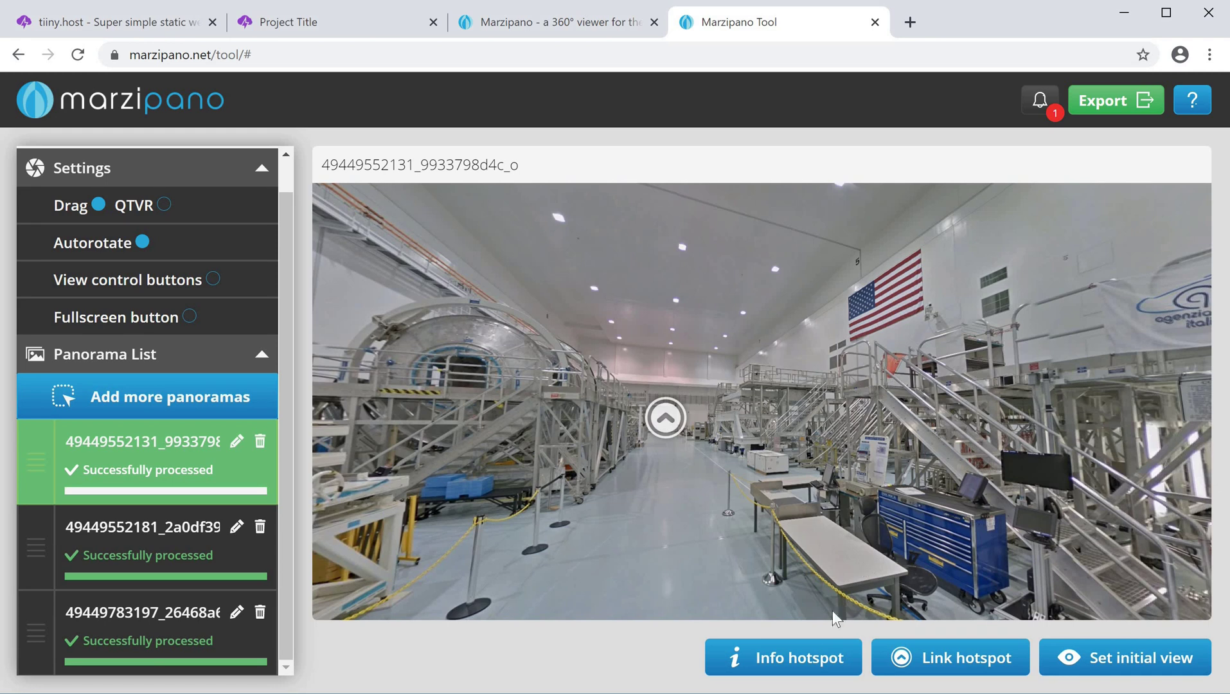
click(815, 669)
mouse_move(760, 401)
mouse_down()
mouse_move(968, 321)
mouse_move(956, 302)
mouse_move(921, 302)
mouse_up()
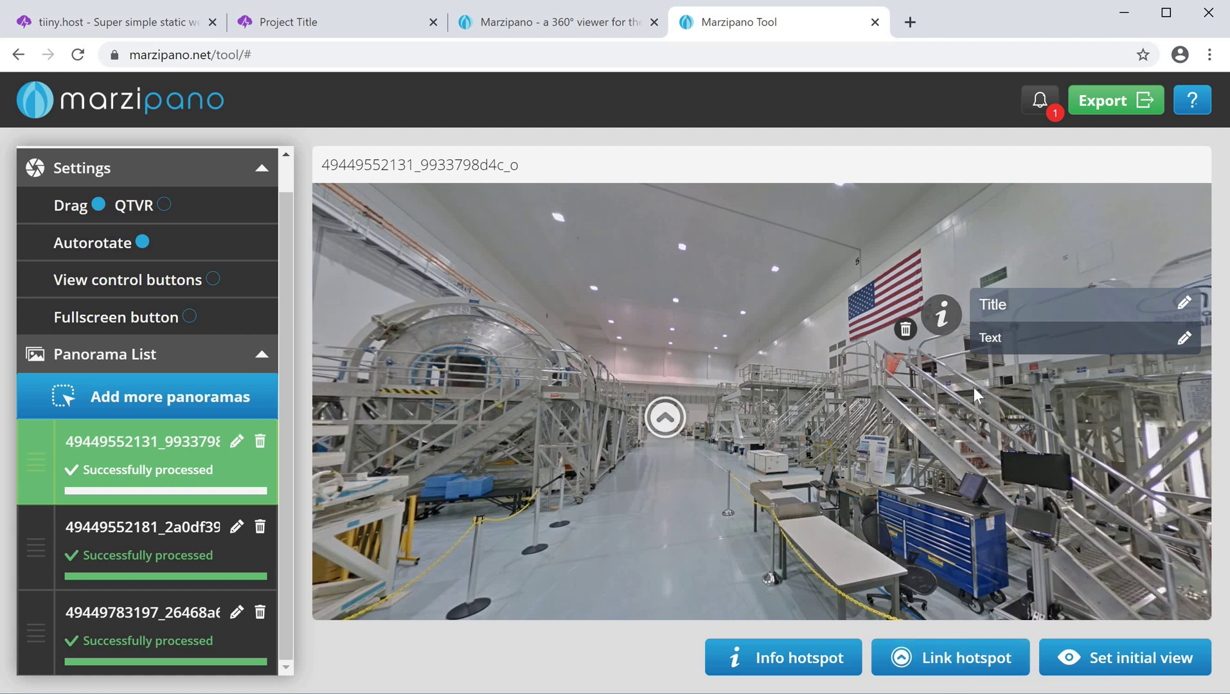
Export the tour as project-title.zip and go to the tiiny.host My Sites page.
click(1106, 103)
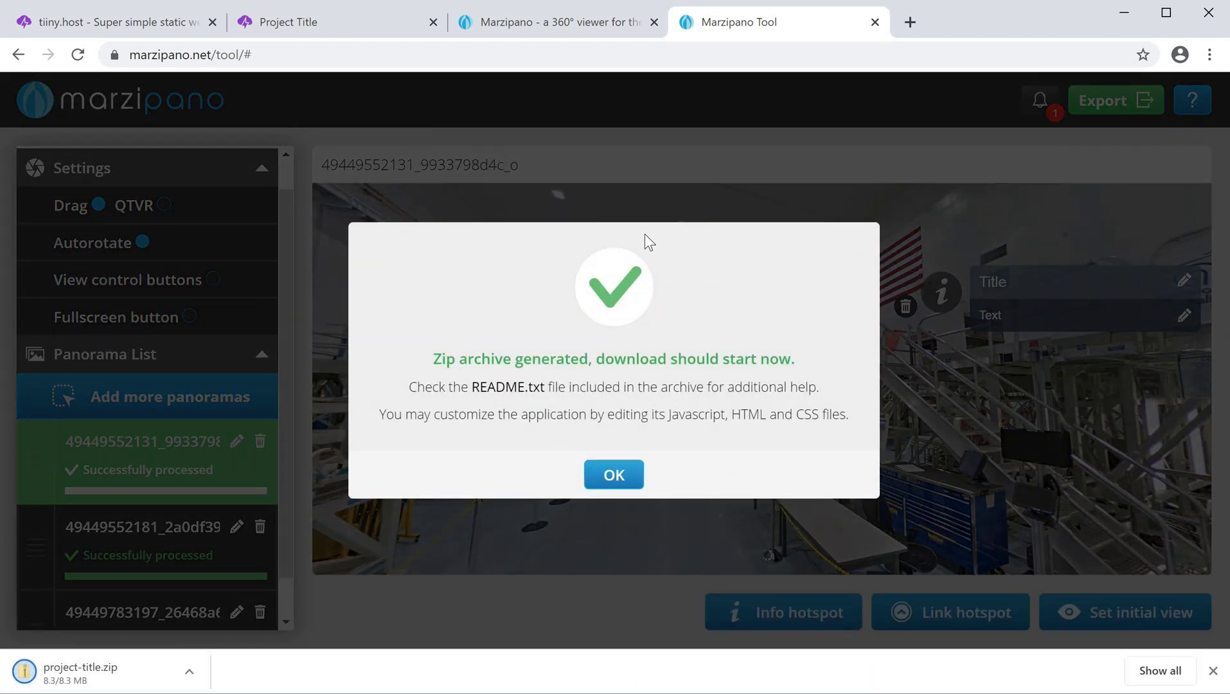
click(604, 474)
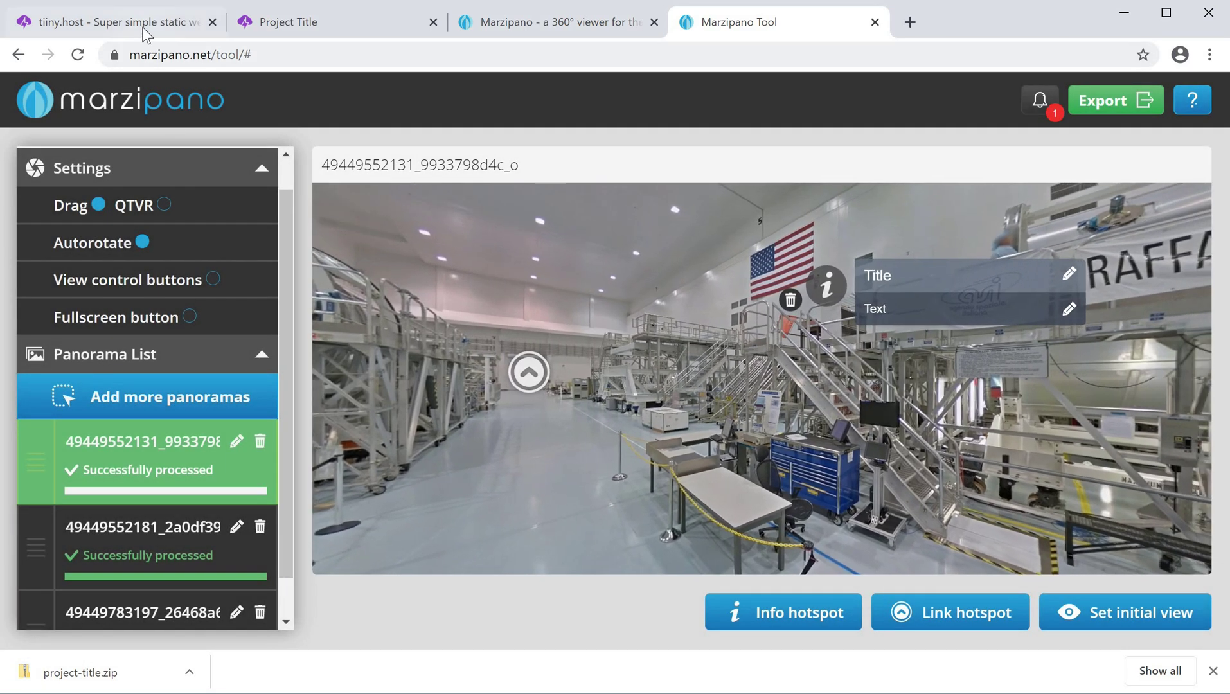
click(146, 27)
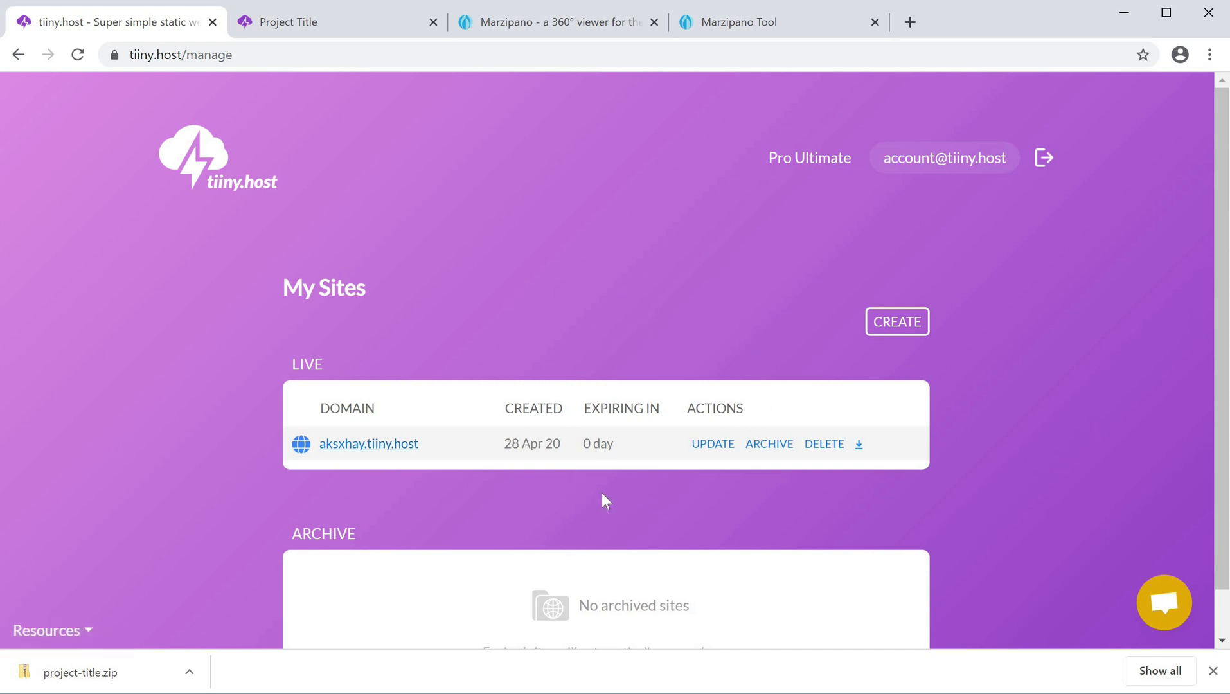
Upload project-title.zip as a new tiiny.host site with subdomain 'nasa', set to stay live Forever.
click(895, 323)
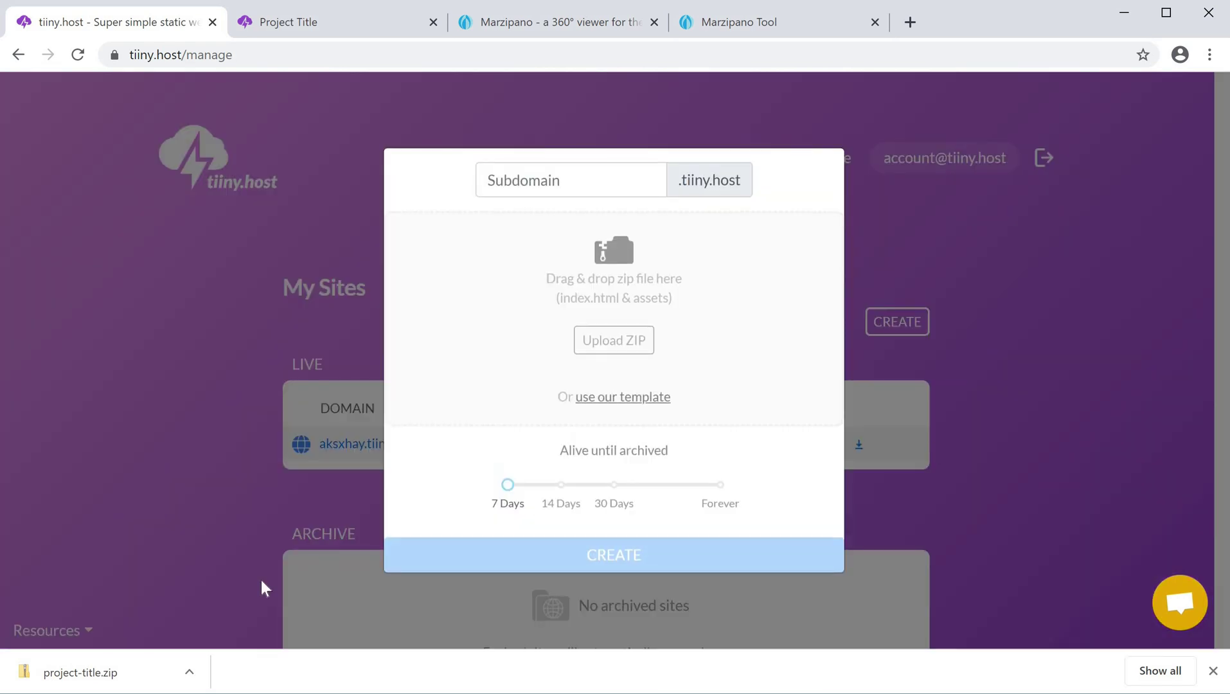
drag(96, 675, 575, 327)
click(572, 268)
text(nasa)
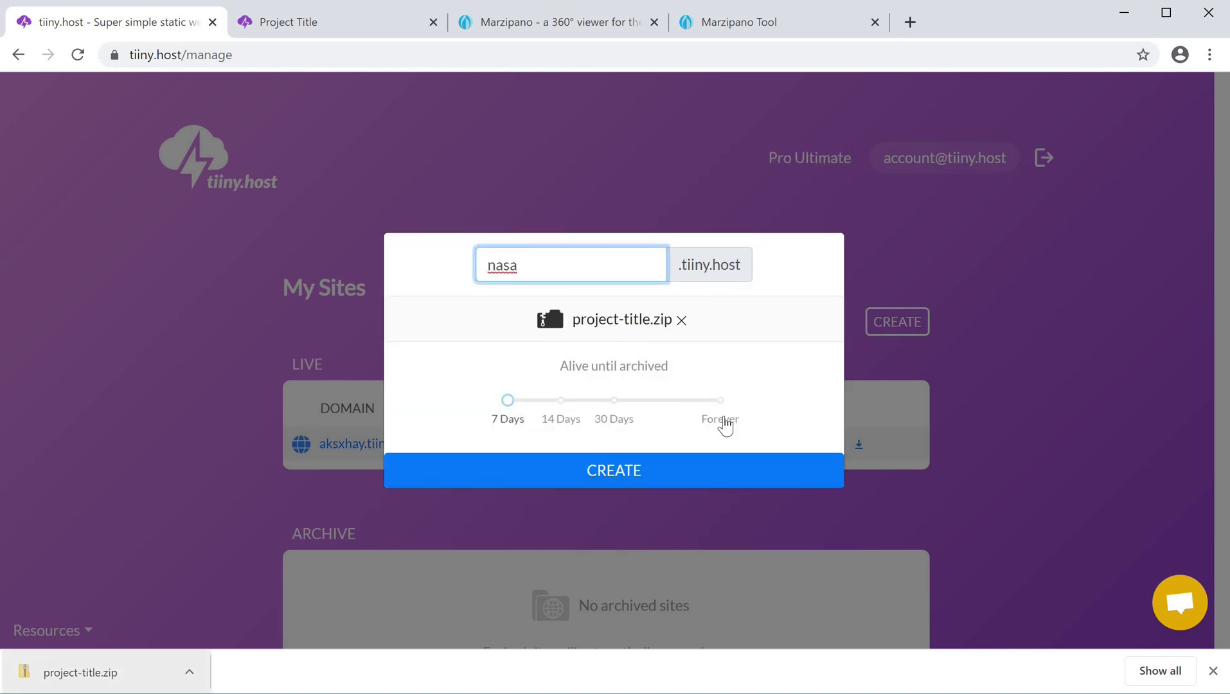
click(725, 425)
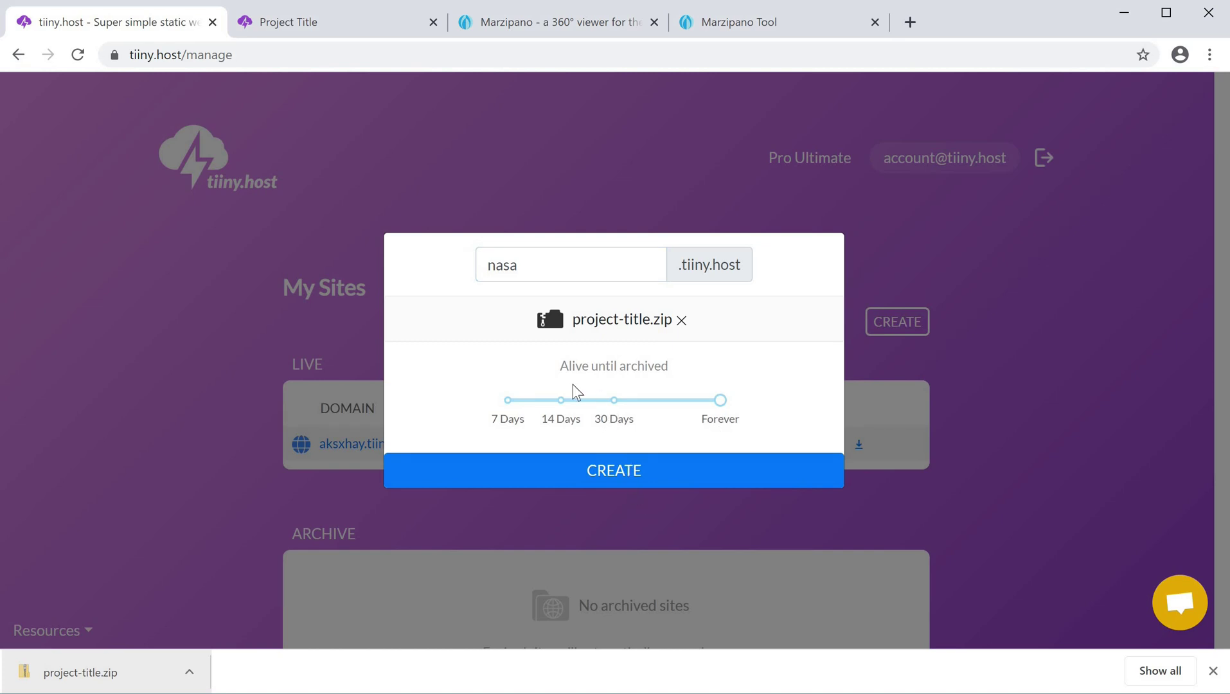
click(633, 472)
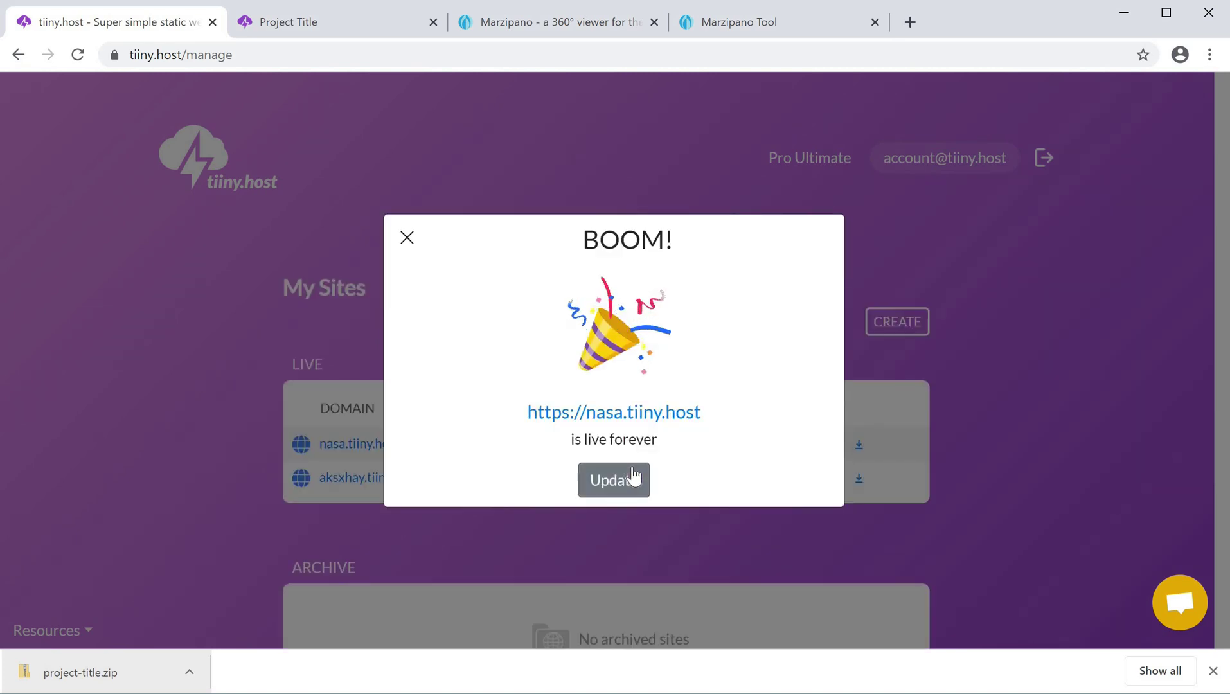
click(646, 415)
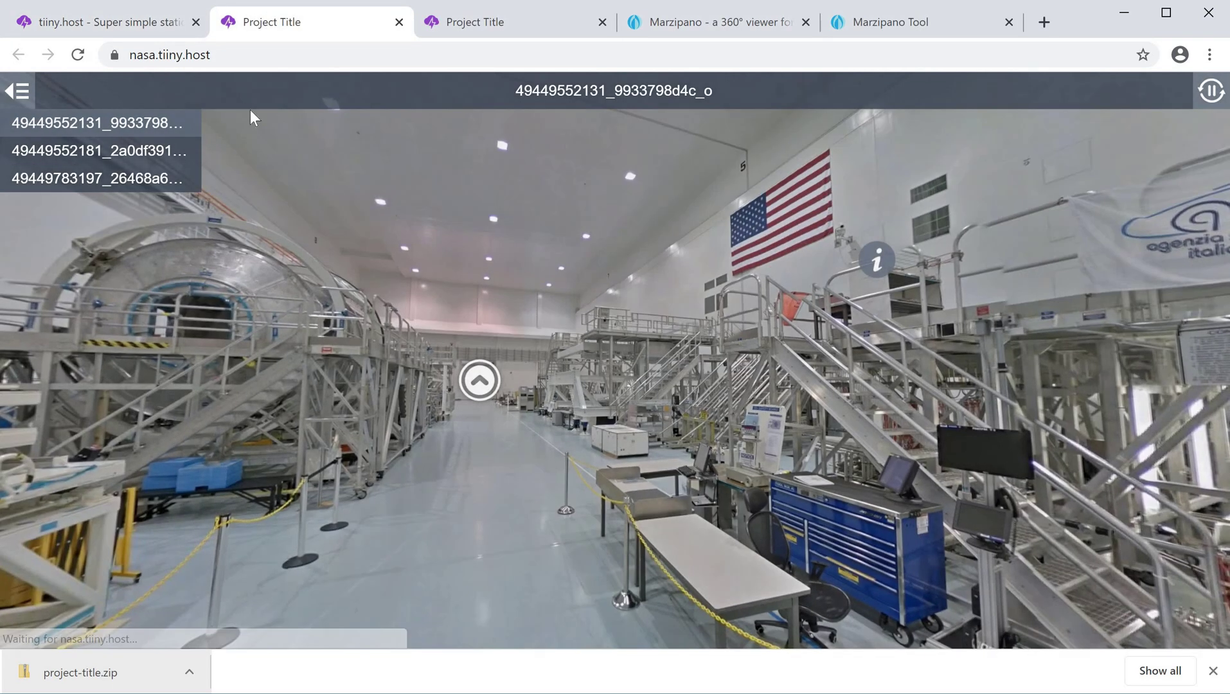
click(131, 57)
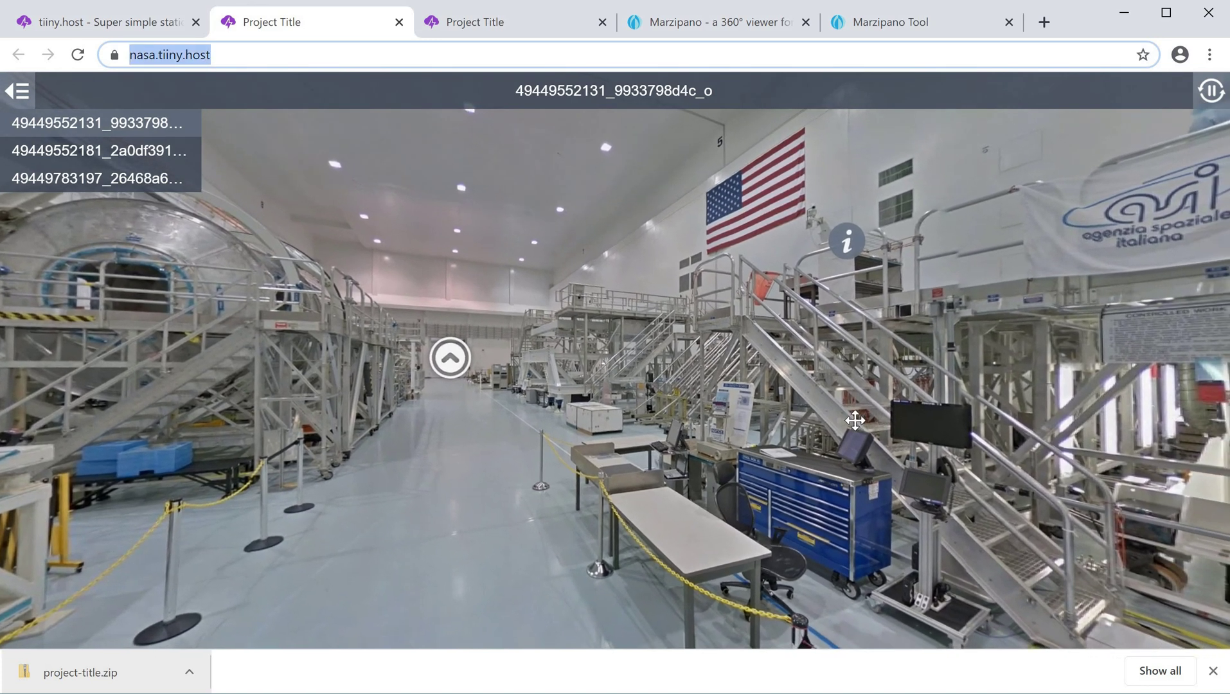
drag(677, 340, 936, 410)
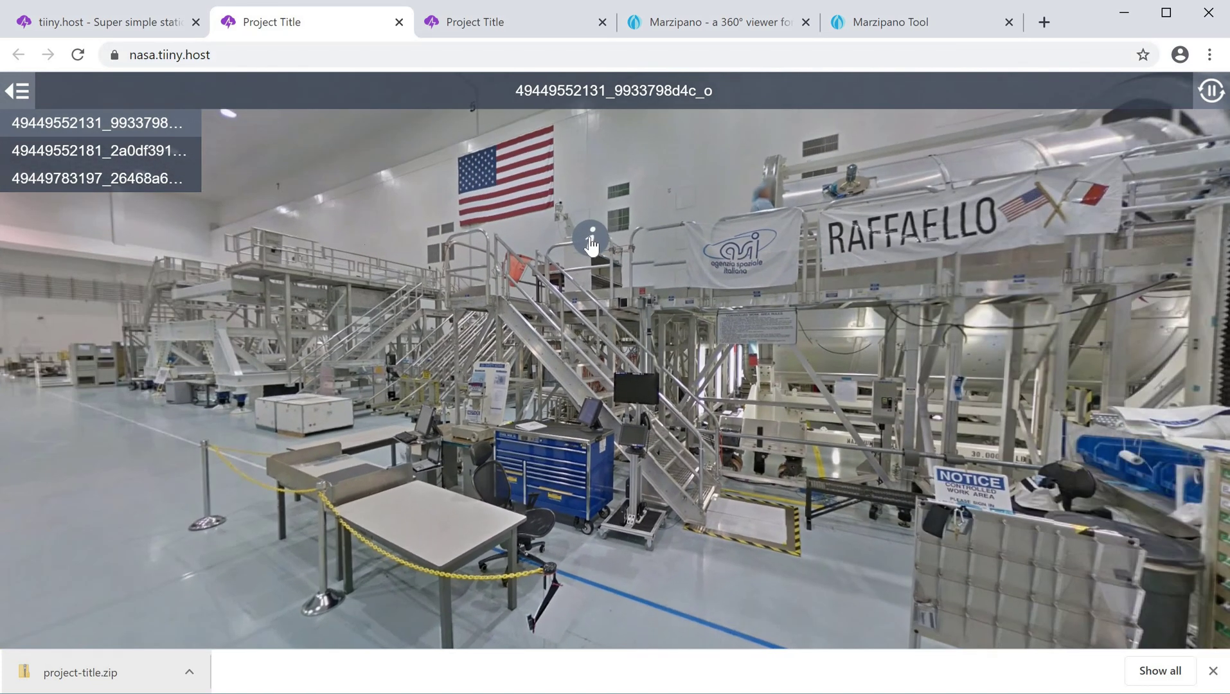
click(588, 241)
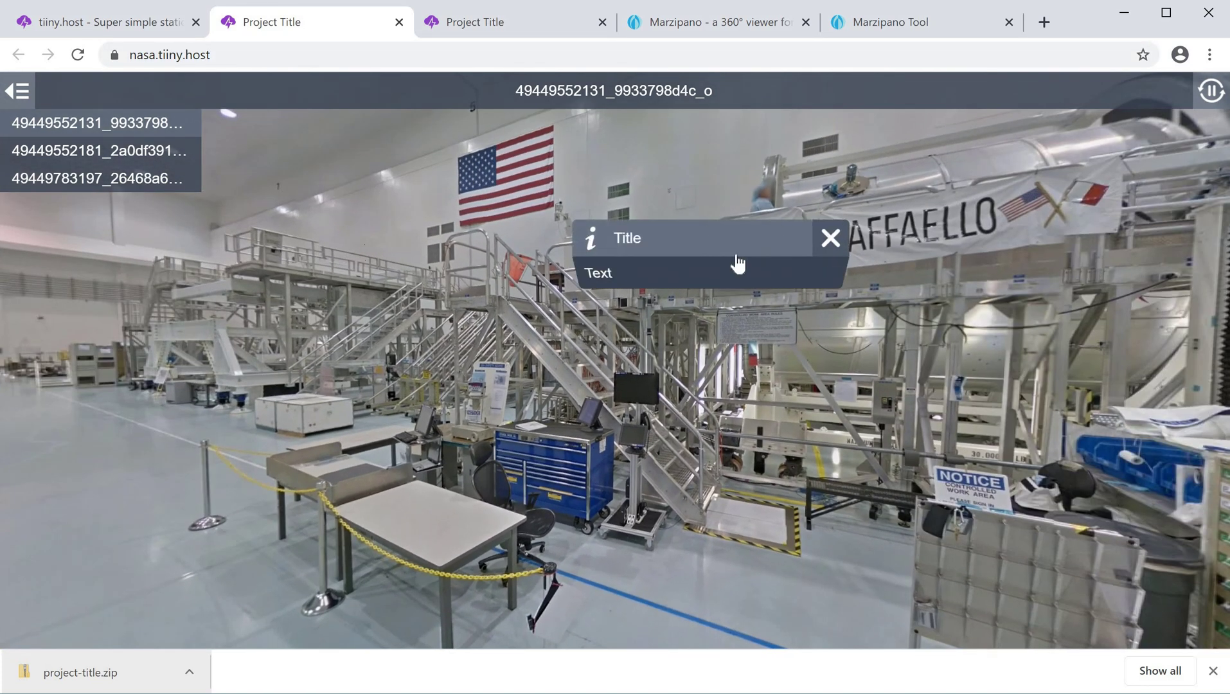